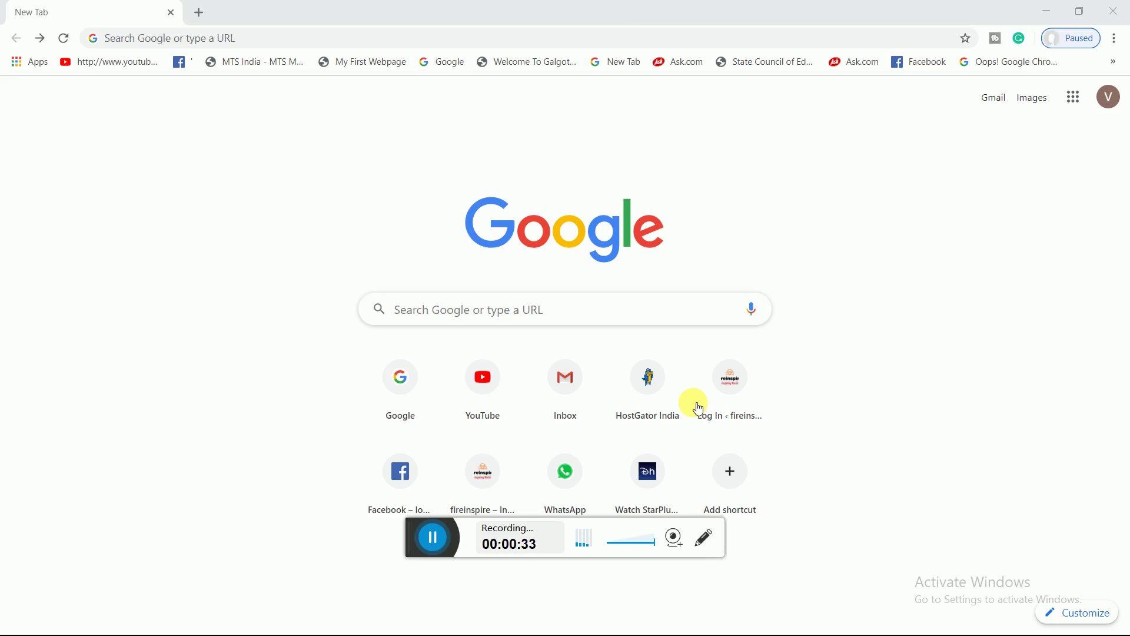
pyautogui.click(303, 42)
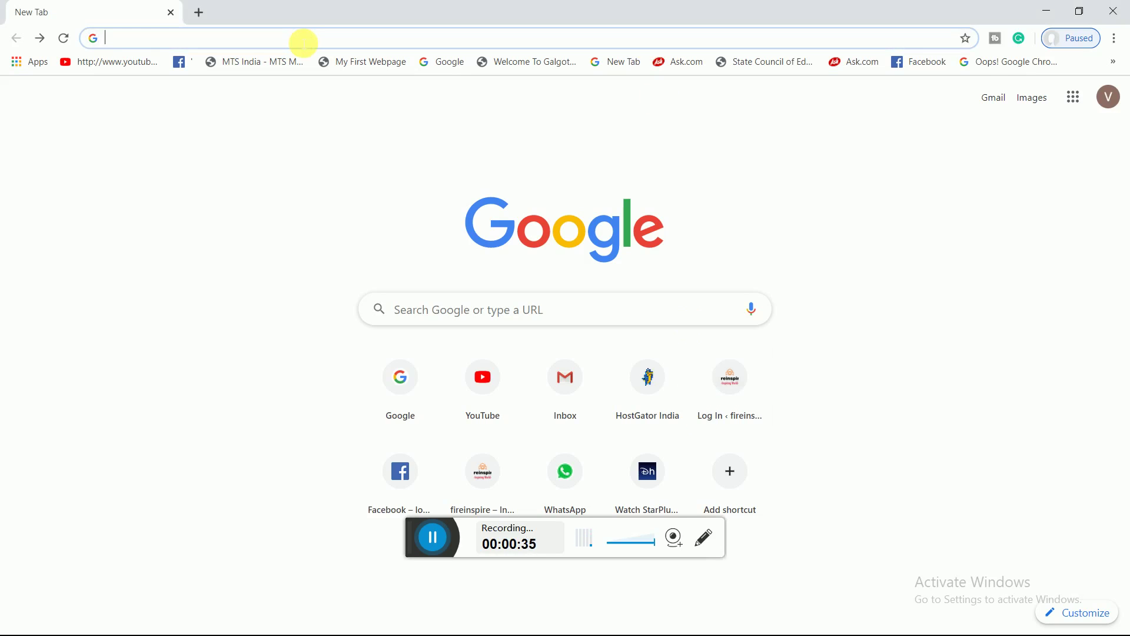
pyautogui.write('www.hos')
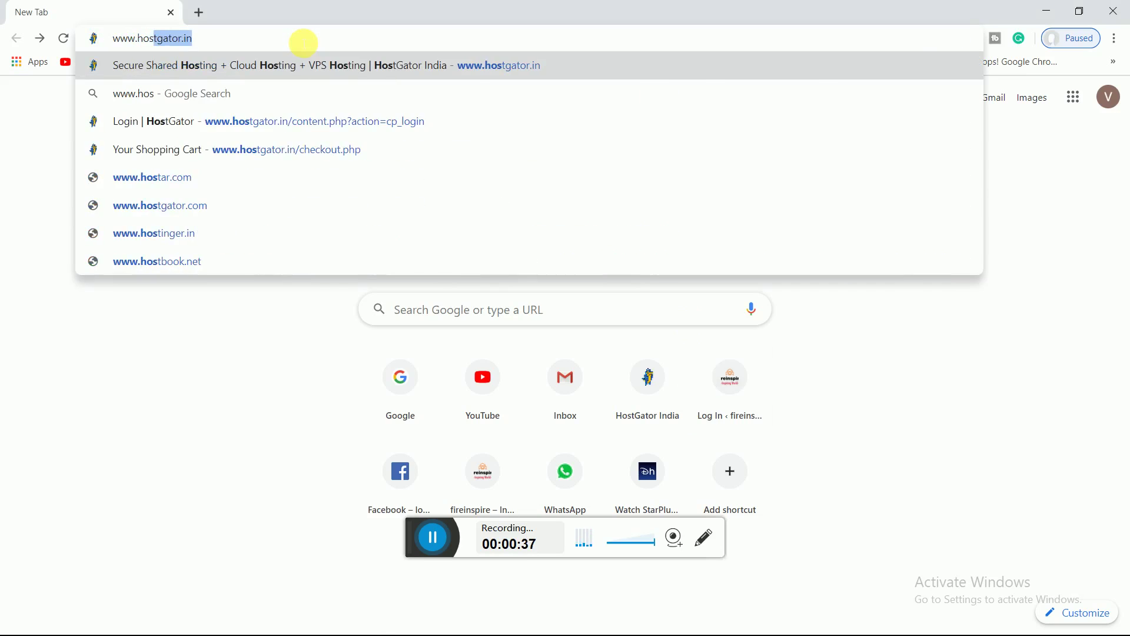
pyautogui.press('Return')
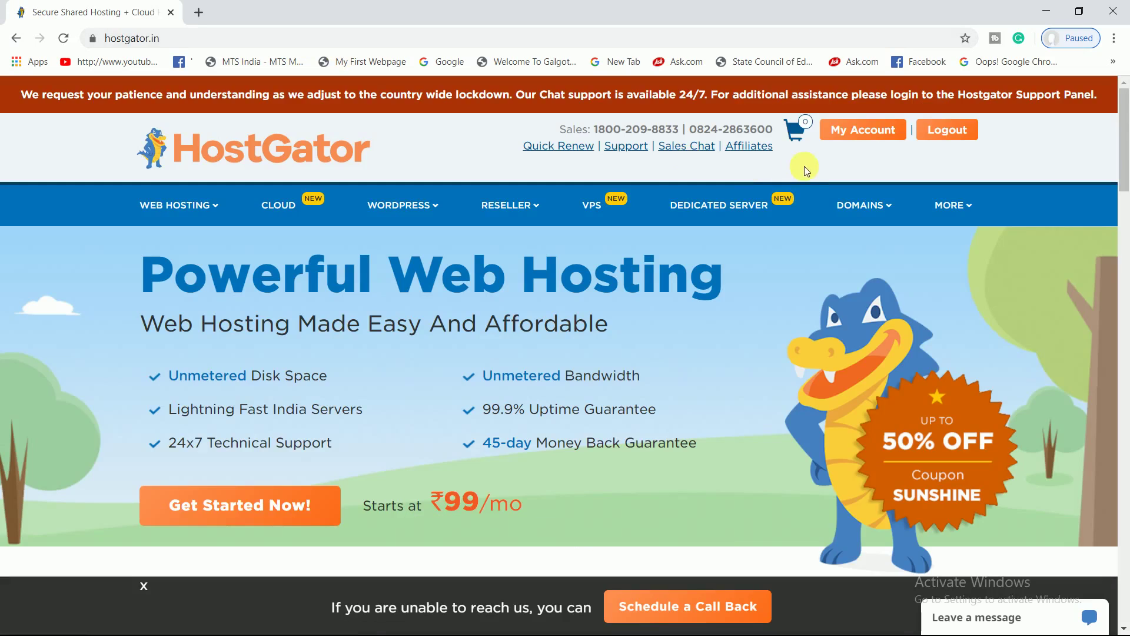
pyautogui.click(847, 138)
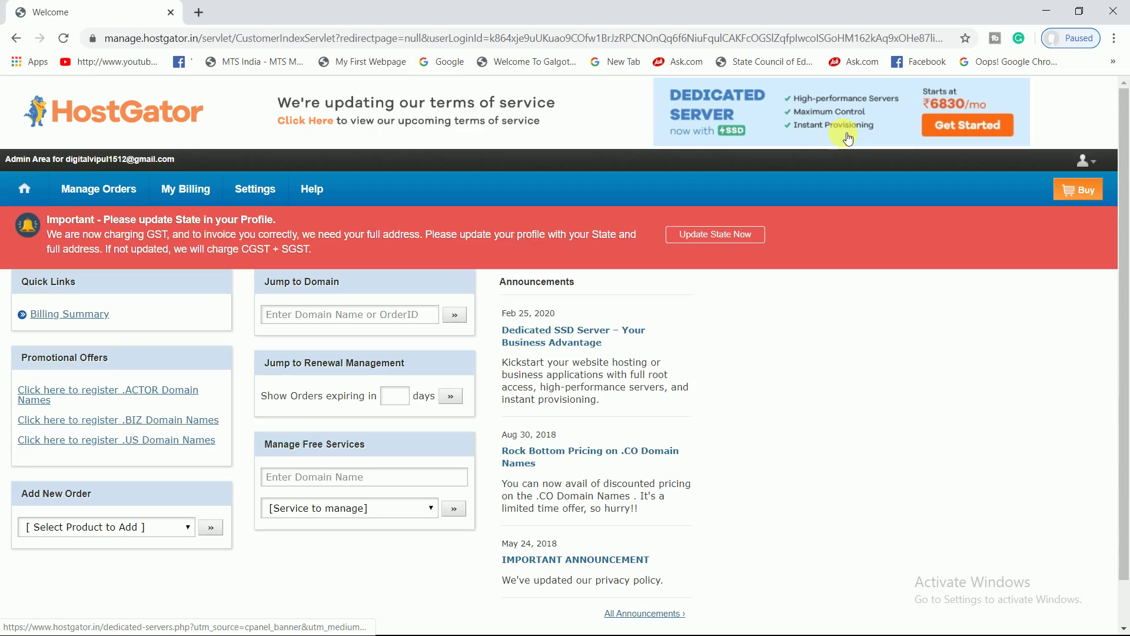
# - List all orders and open the digitalvipul.com hosting order's Admin Details
pyautogui.moveTo(118, 199)
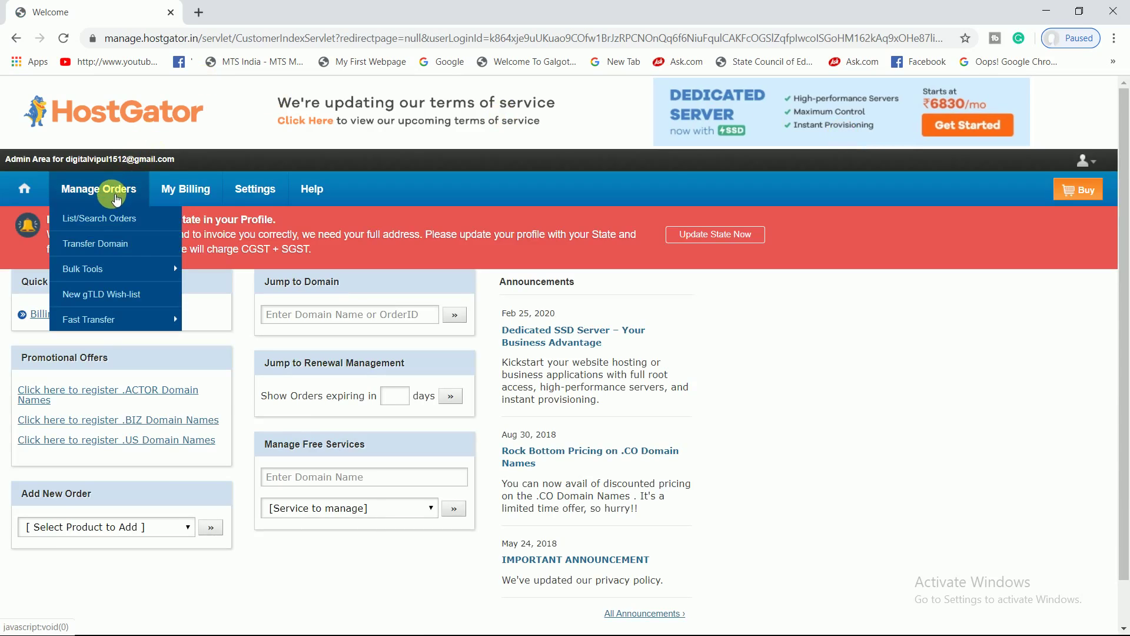
pyautogui.click(114, 219)
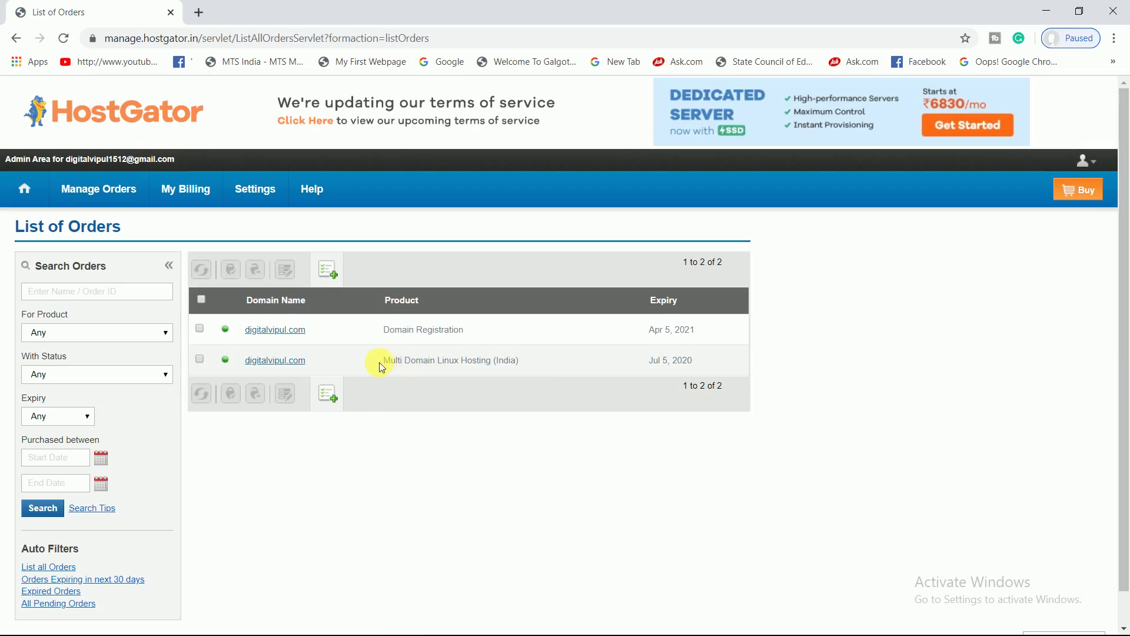
pyautogui.click(291, 364)
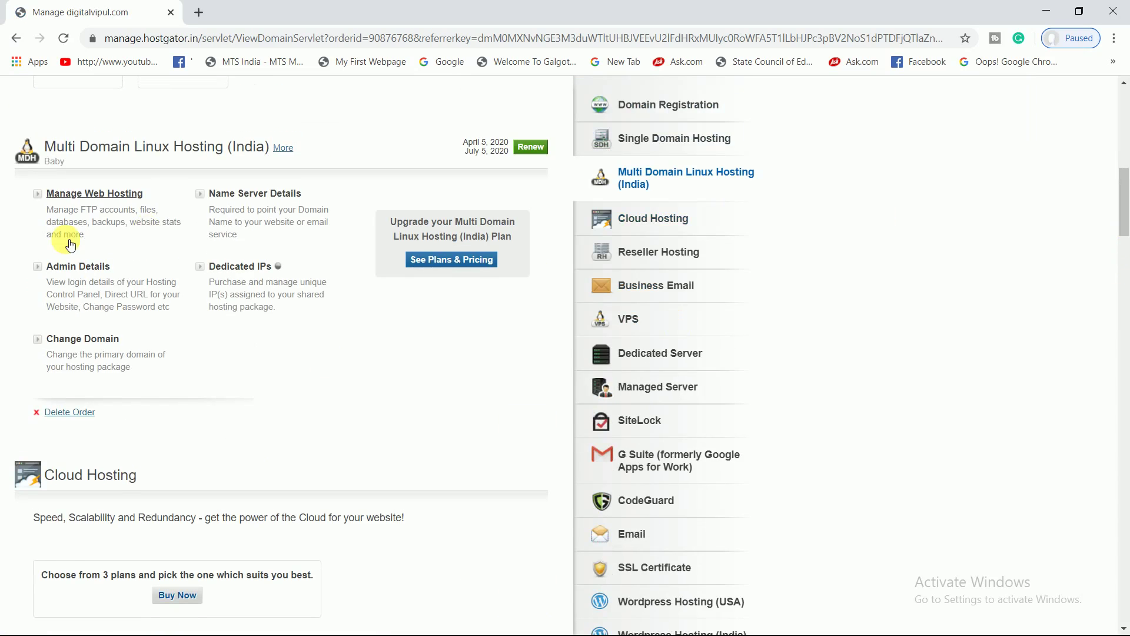
pyautogui.click(103, 268)
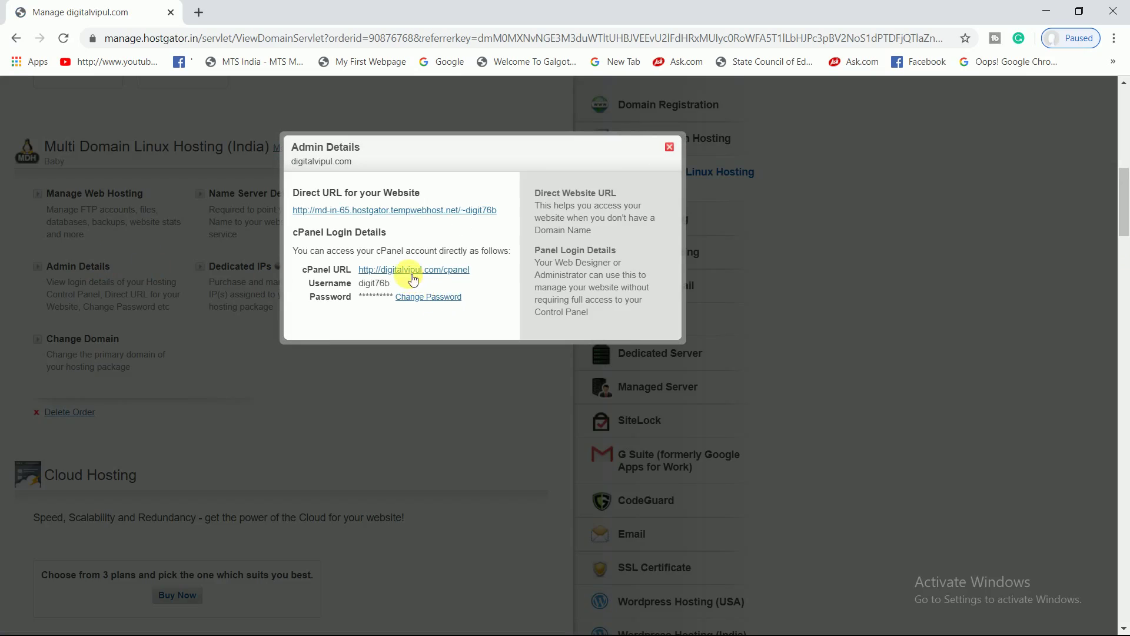
# - Copy the cPanel username and open the cPanel URL in a new tab
pyautogui.doubleClick(371, 285)
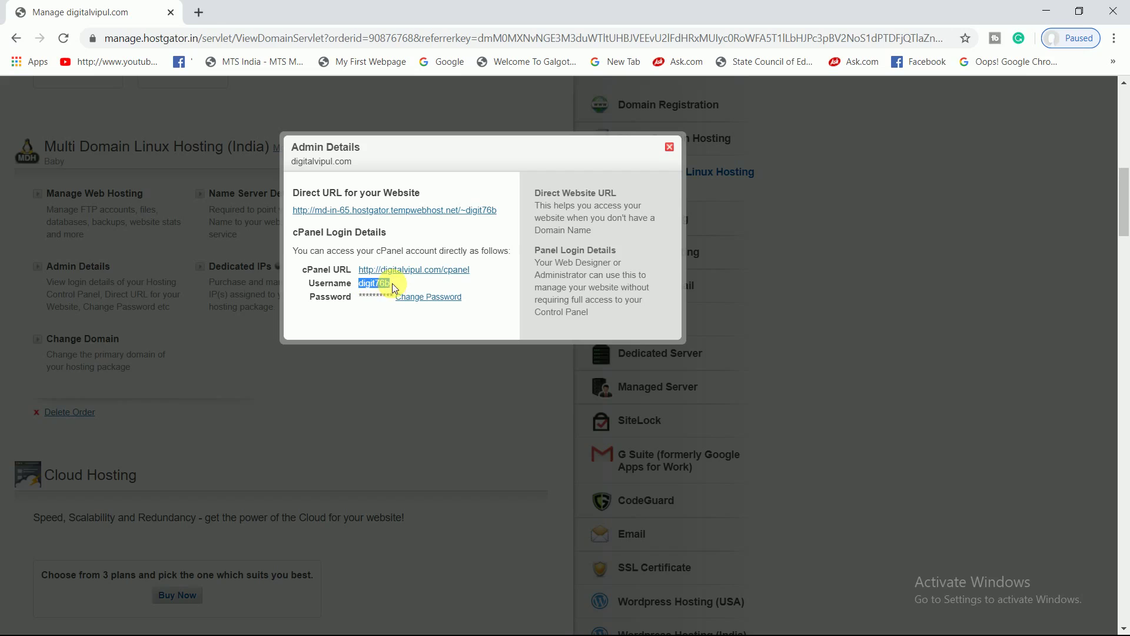
pyautogui.rightClick(374, 285)
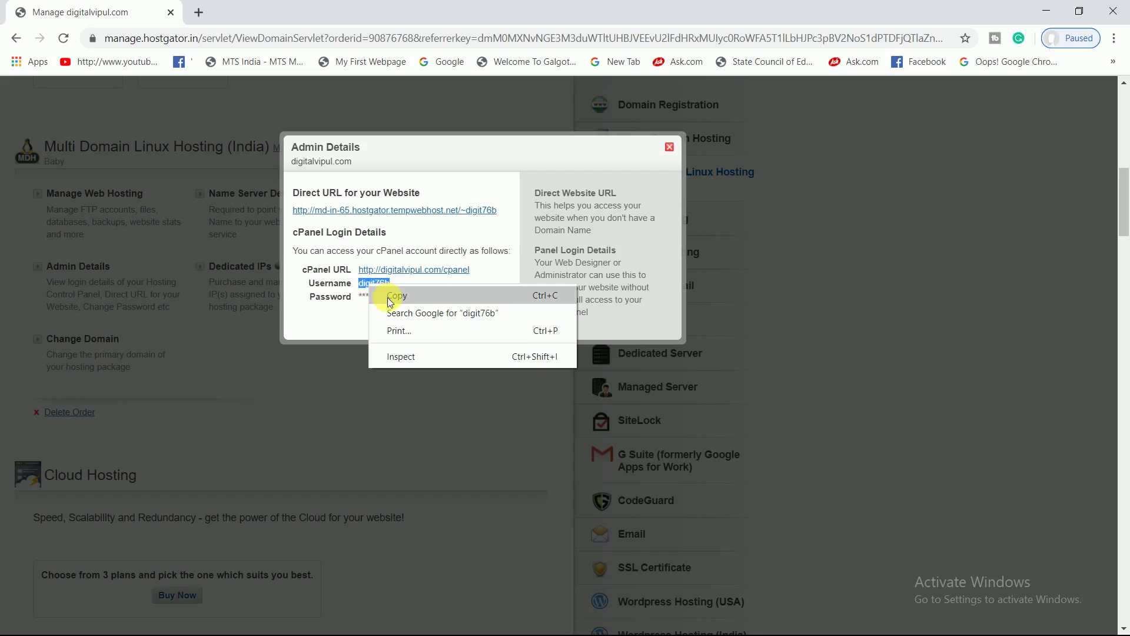
pyautogui.click(391, 292)
pyautogui.click(403, 273)
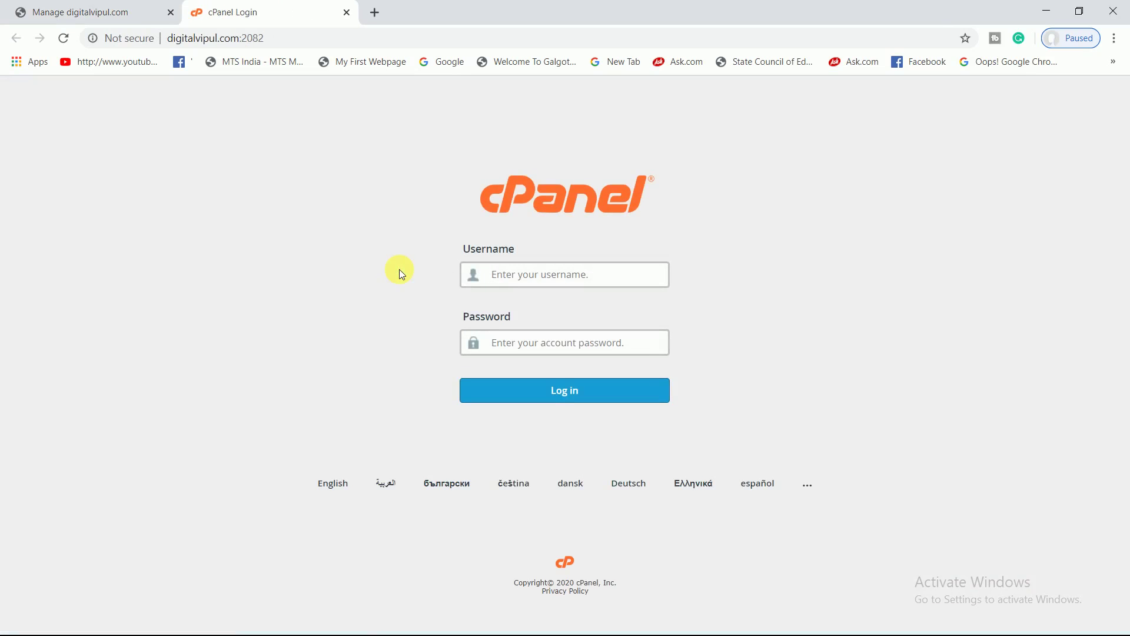
# - Paste the copied username, enter the account password, and log in to cPanel
pyautogui.hotkey('ctrl', 'v')
pyautogui.click(525, 351)
pyautogui.write('d')
pyautogui.press('BackSpace')
pyautogui.write('•••••')
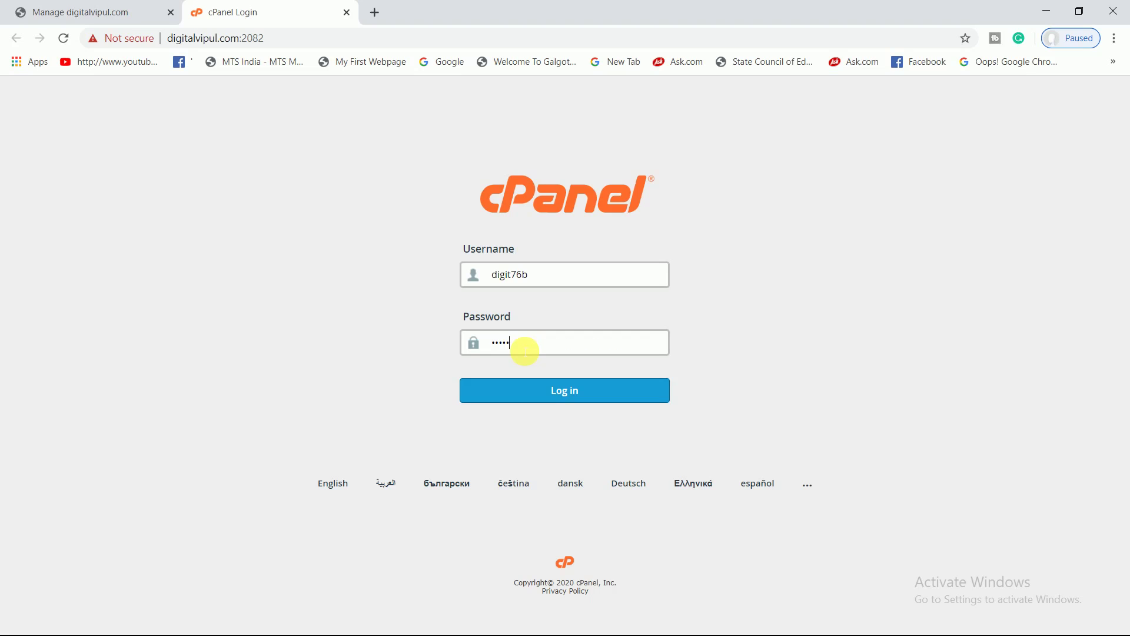
pyautogui.write('••••••••')
pyautogui.click(553, 391)
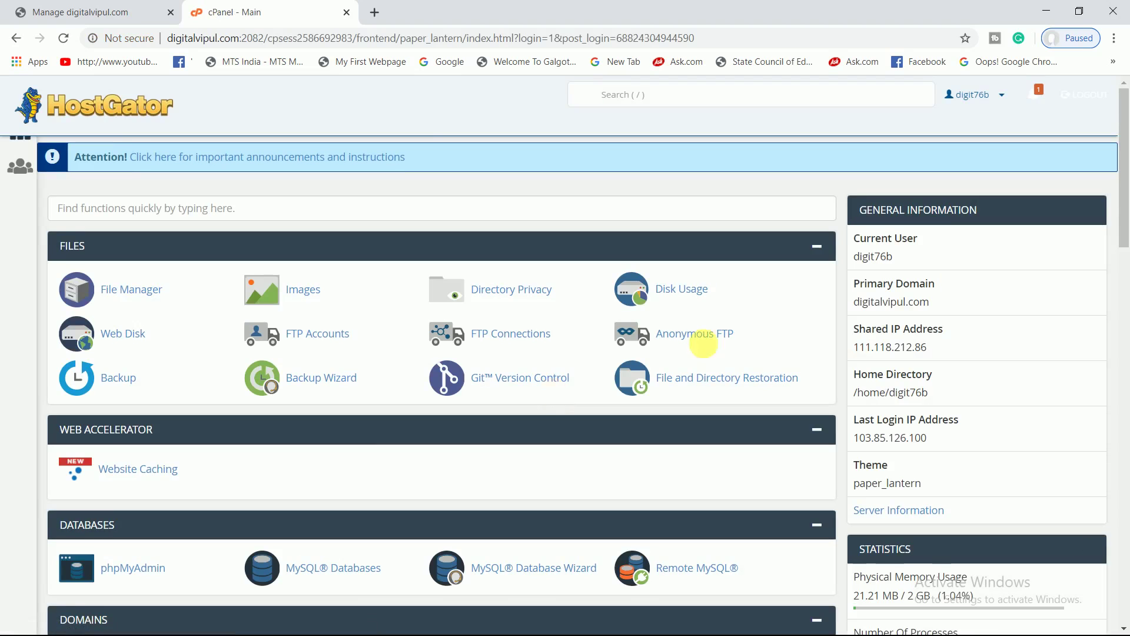
# - Scroll down to the EMAIL section and open Email Accounts
pyautogui.moveTo(1124, 137); pyautogui.dragTo(1124, 75)
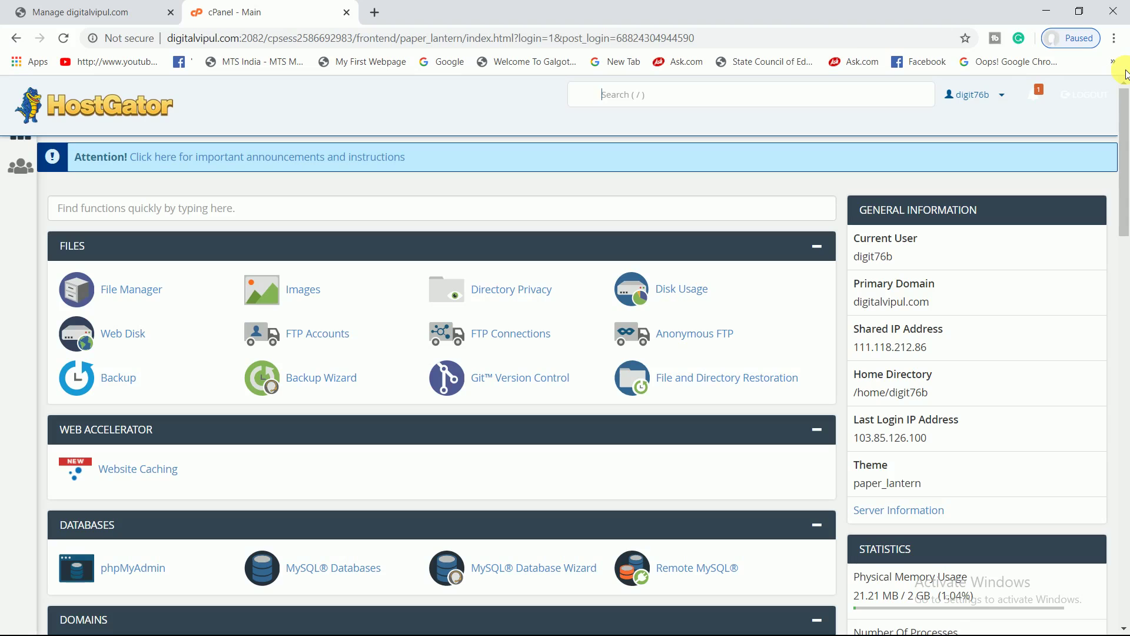
pyautogui.moveTo(1125, 142); pyautogui.dragTo(1125, 281)
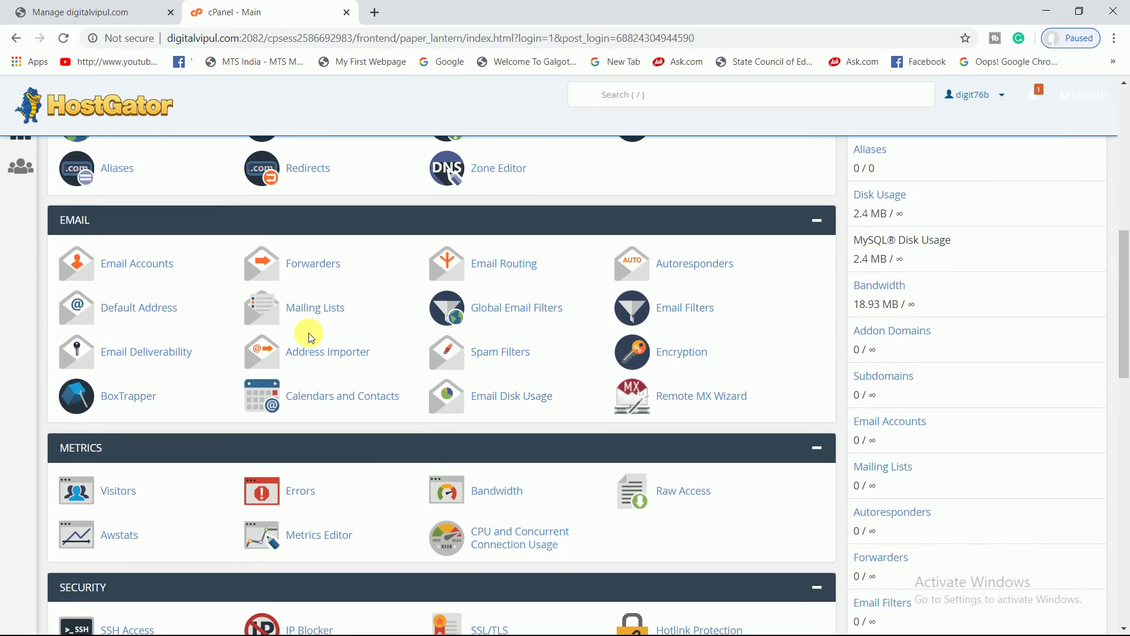
pyautogui.click(131, 264)
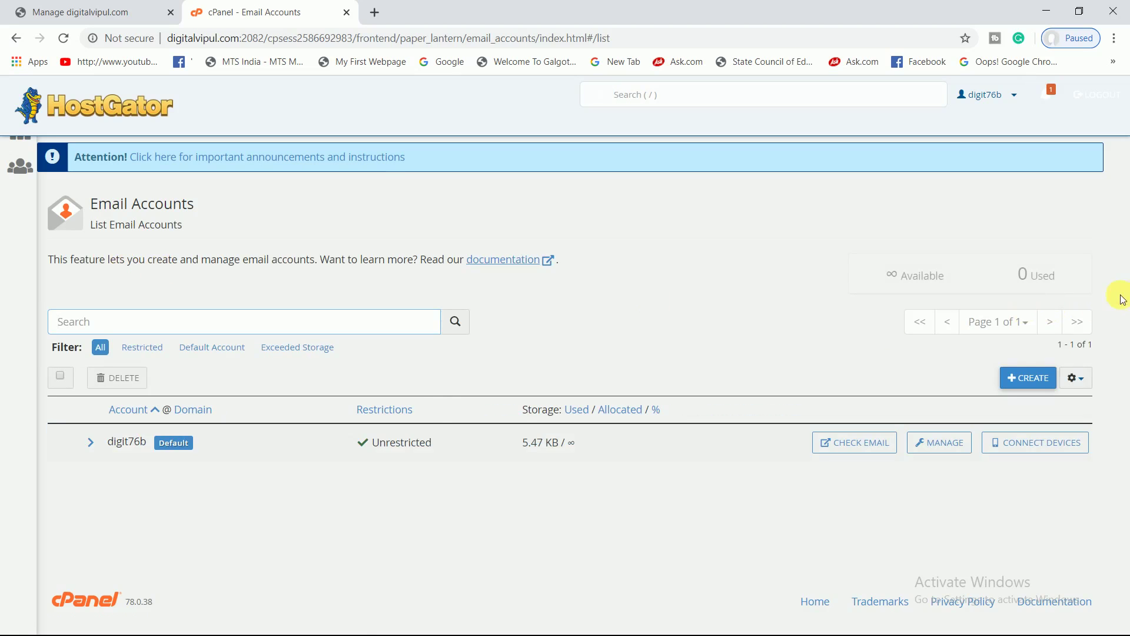
# - Create mailbox 'admin' with the chosen password and Unlimited storage
pyautogui.click(1034, 381)
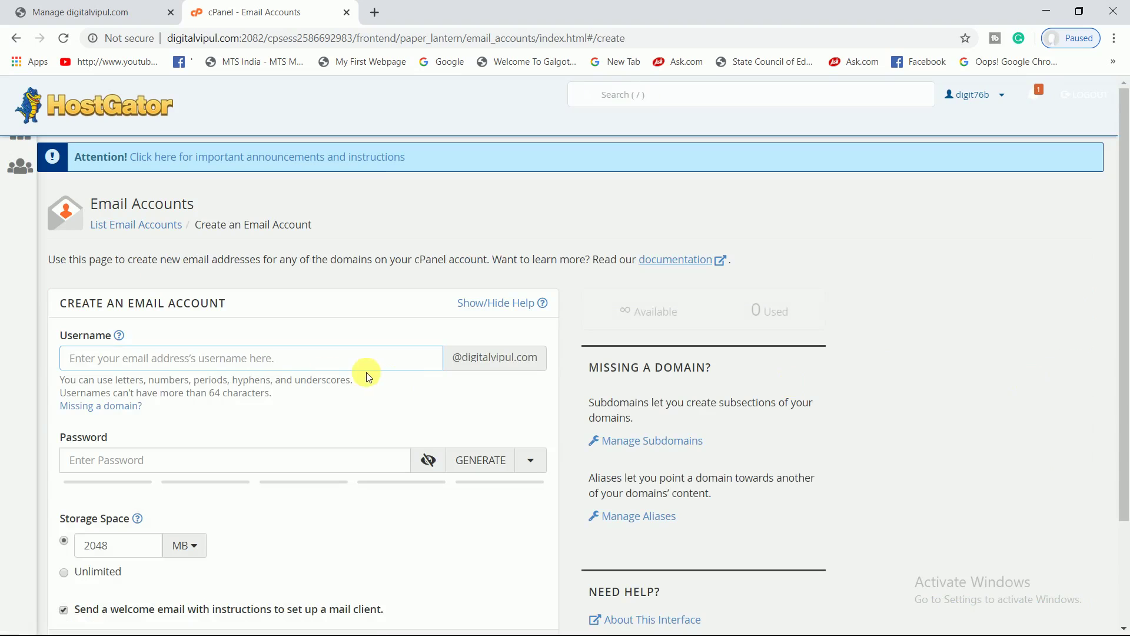
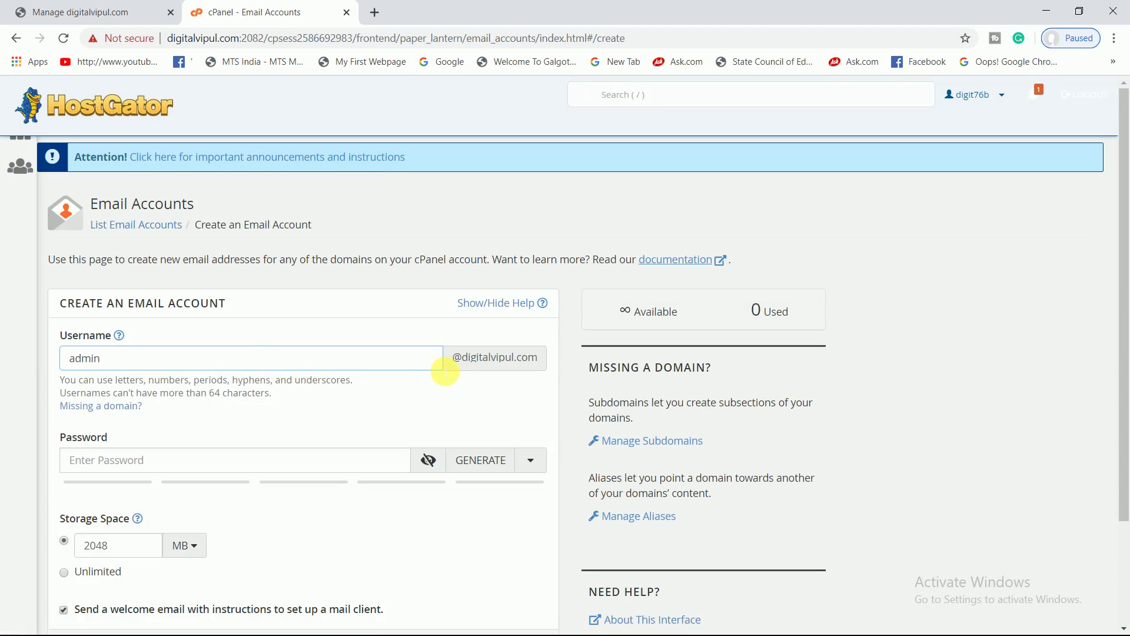
pyautogui.click(212, 460)
pyautogui.press('BackSpace')
pyautogui.press('BackSpace')
pyautogui.press('BackSpace')
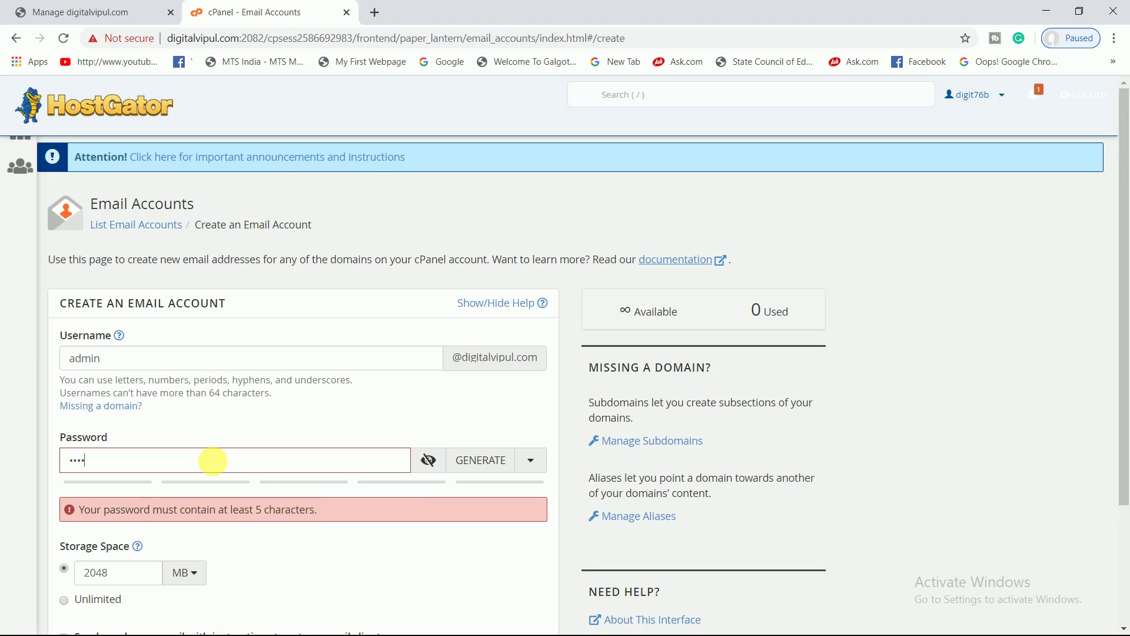
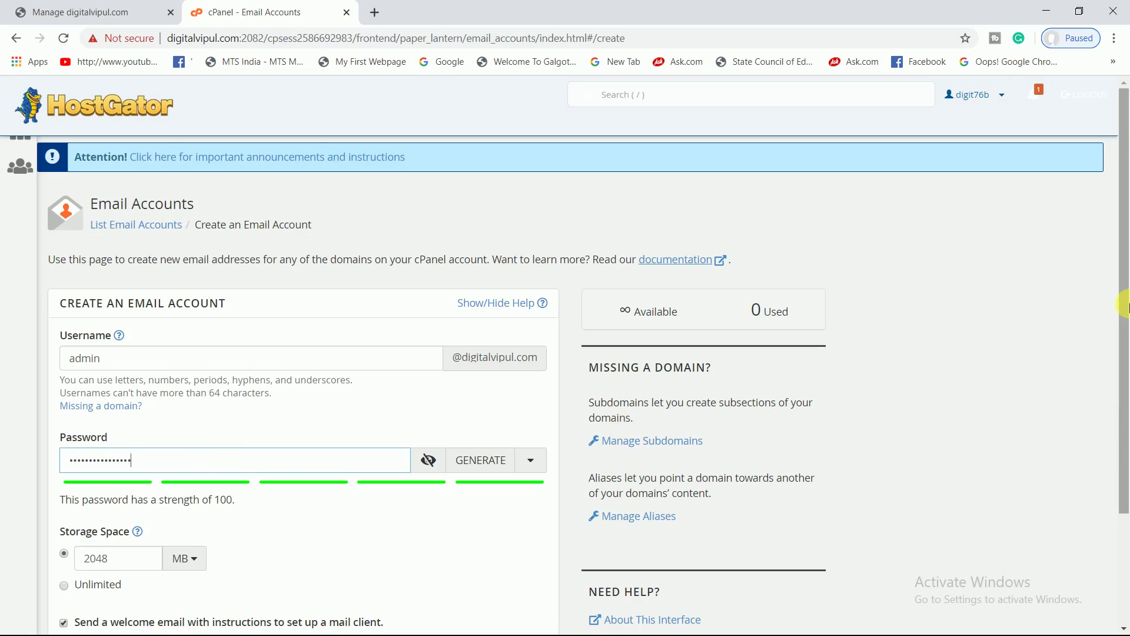
pyautogui.scroll(-2, 1124, 379)
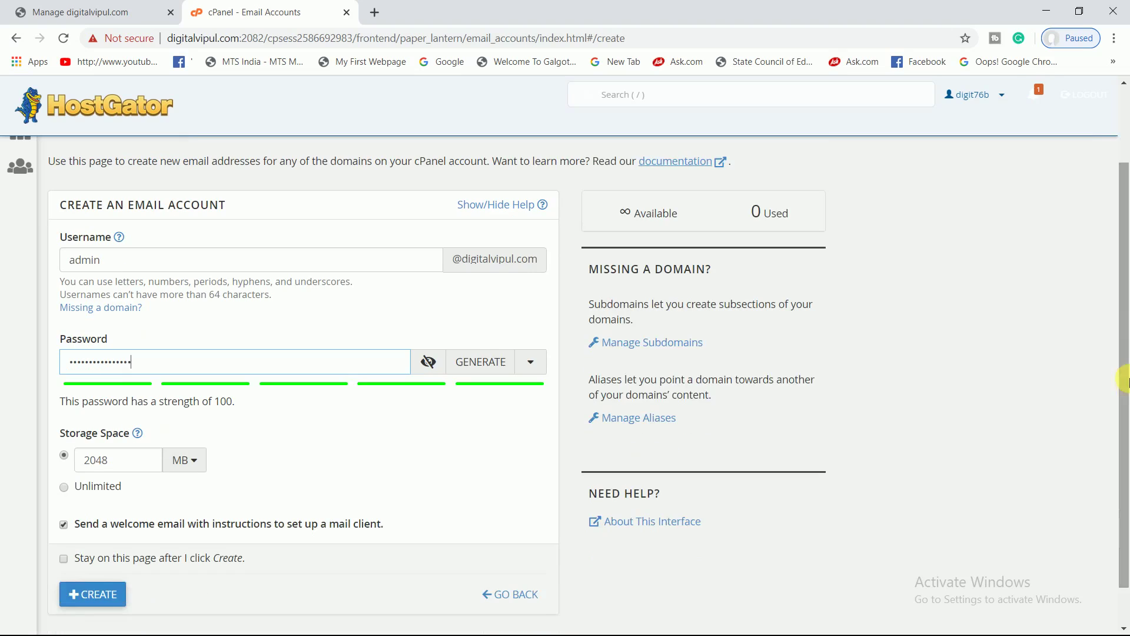
pyautogui.click(63, 488)
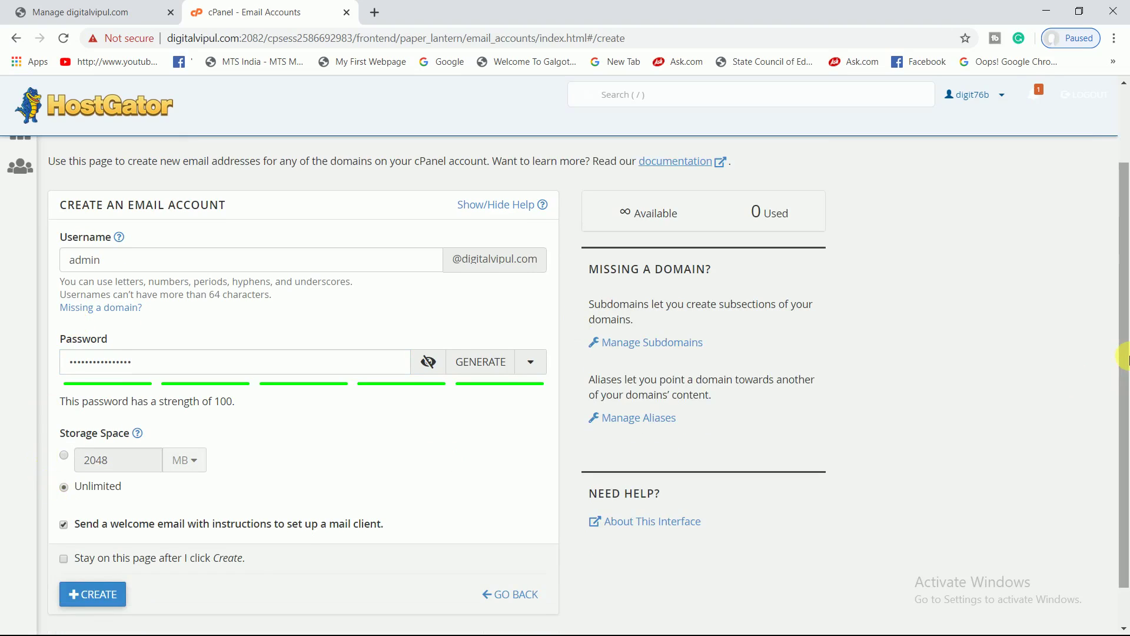
pyautogui.scroll(-1, 1123, 383)
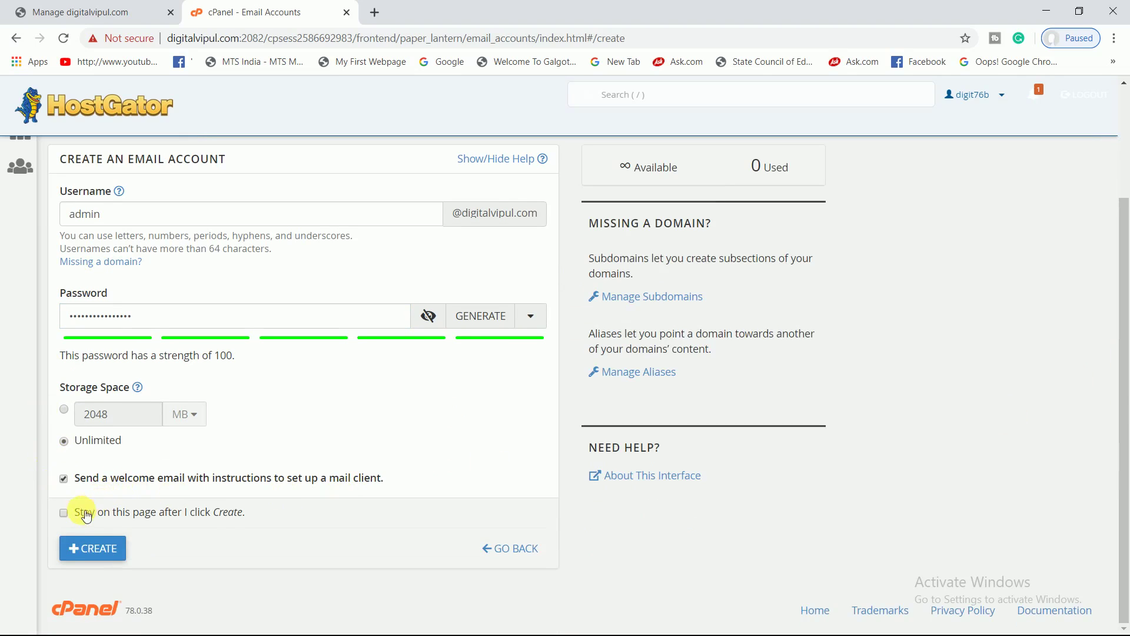
pyautogui.click(95, 554)
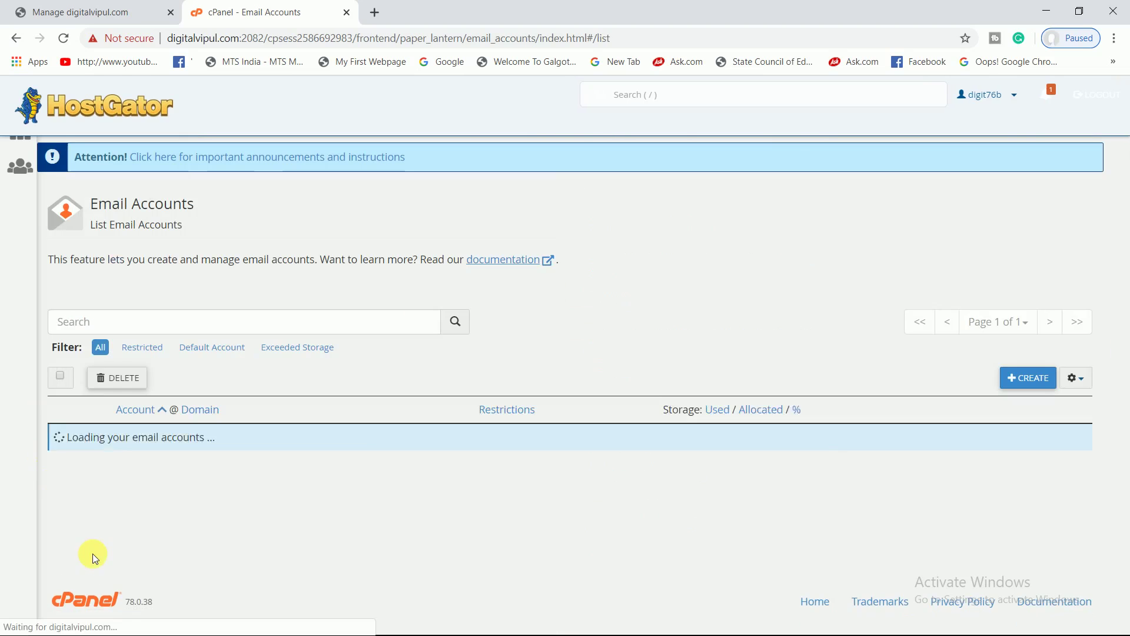
pyautogui.click(854, 442)
pyautogui.click(527, 12)
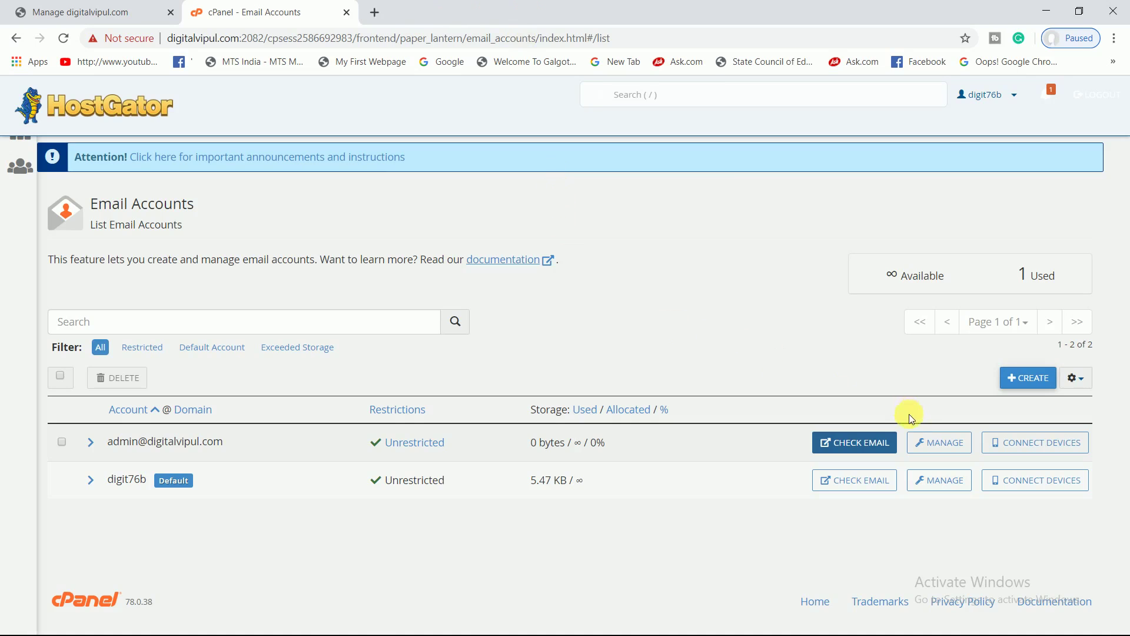
pyautogui.click(869, 445)
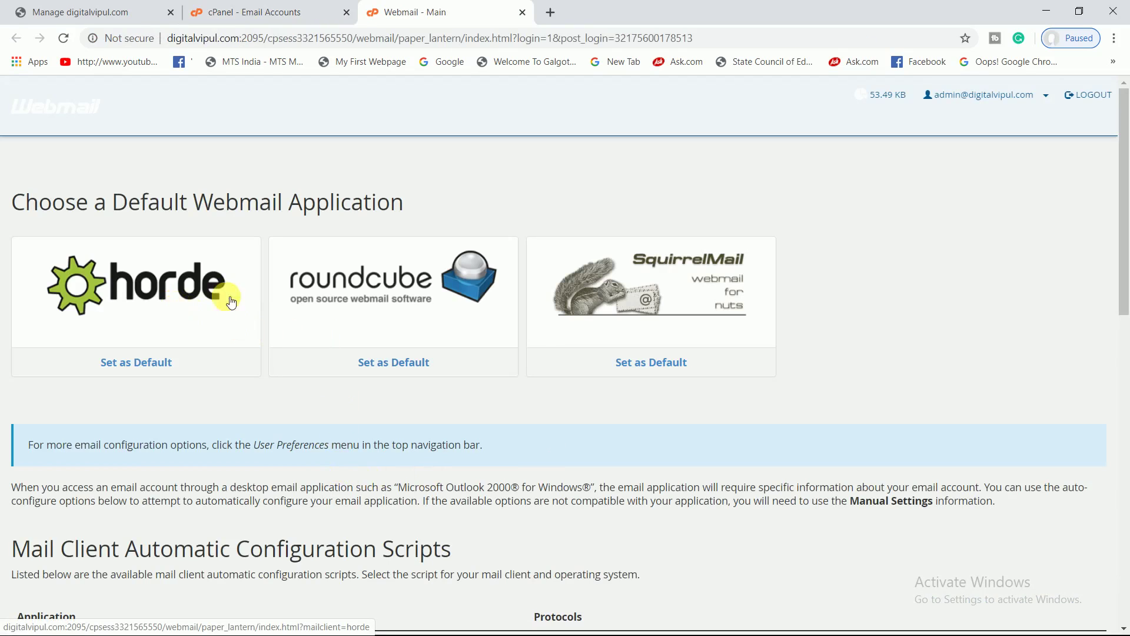
# - Pick Roundcube as the webmail client, then return to the cPanel Email Accounts tab
pyautogui.click(329, 299)
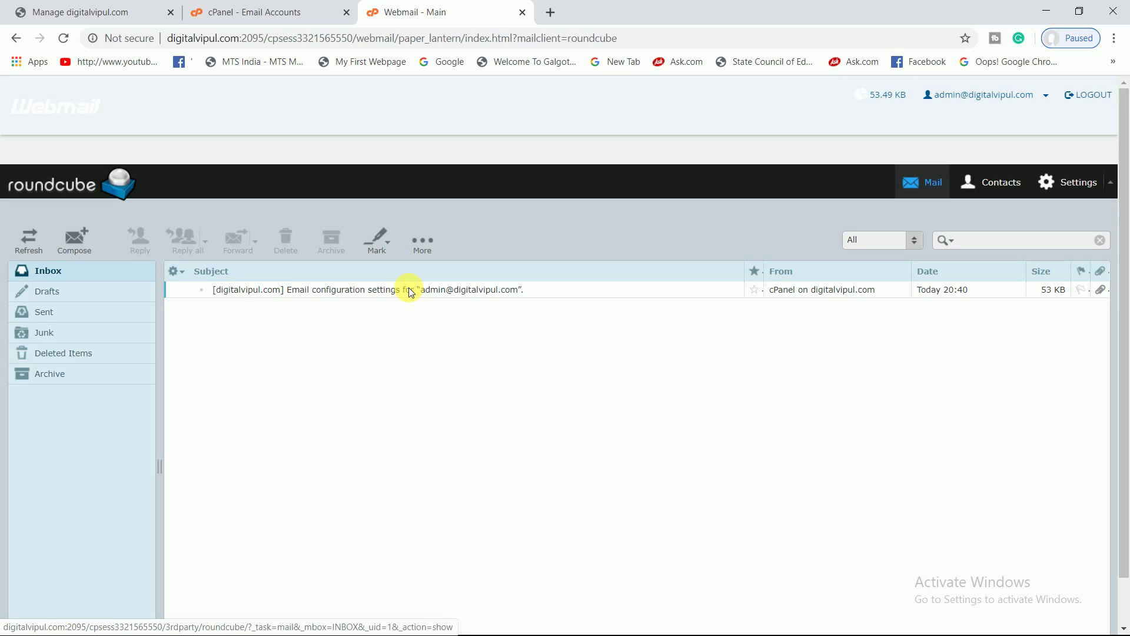
pyautogui.click(294, 11)
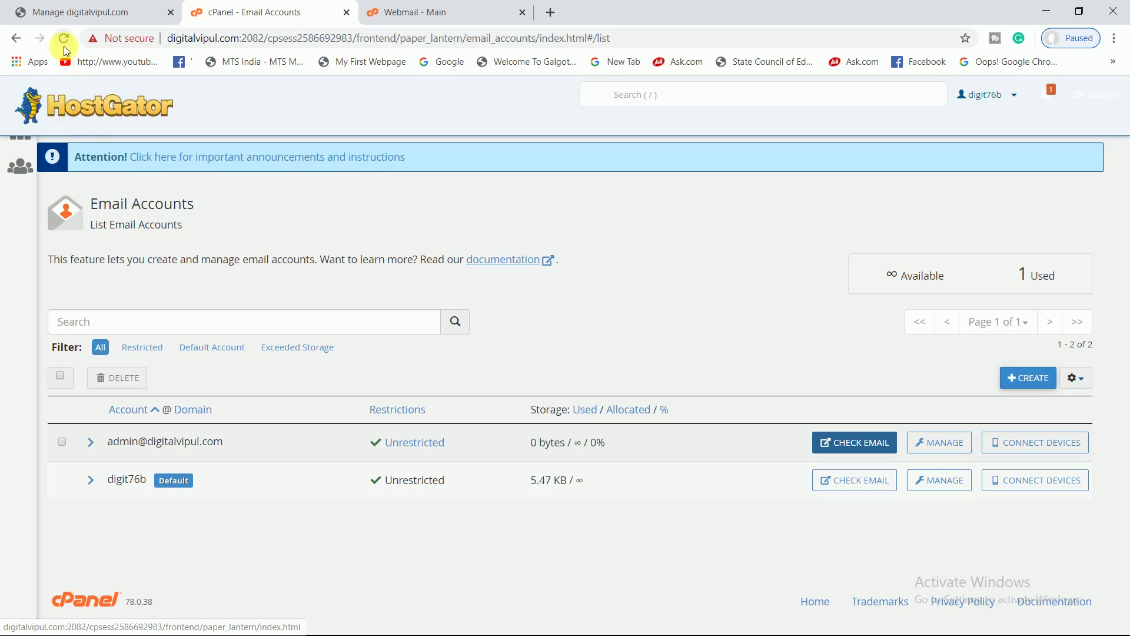
# - Go back to the cPanel home and open the email Forwarders page
pyautogui.click(14, 37)
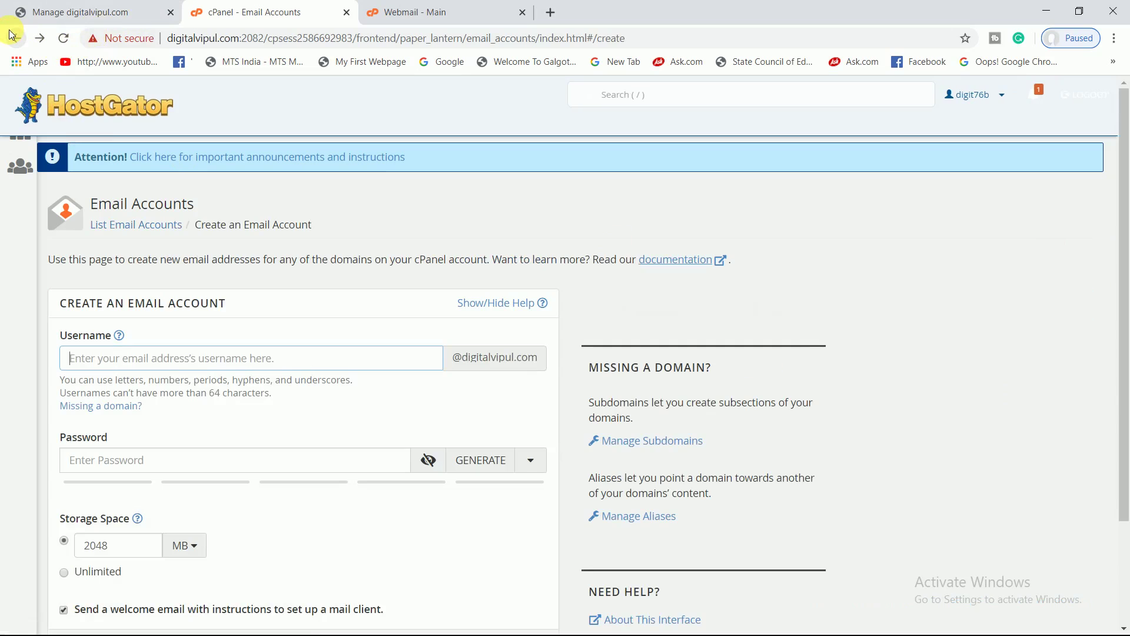
pyautogui.click(12, 36)
pyautogui.click(12, 35)
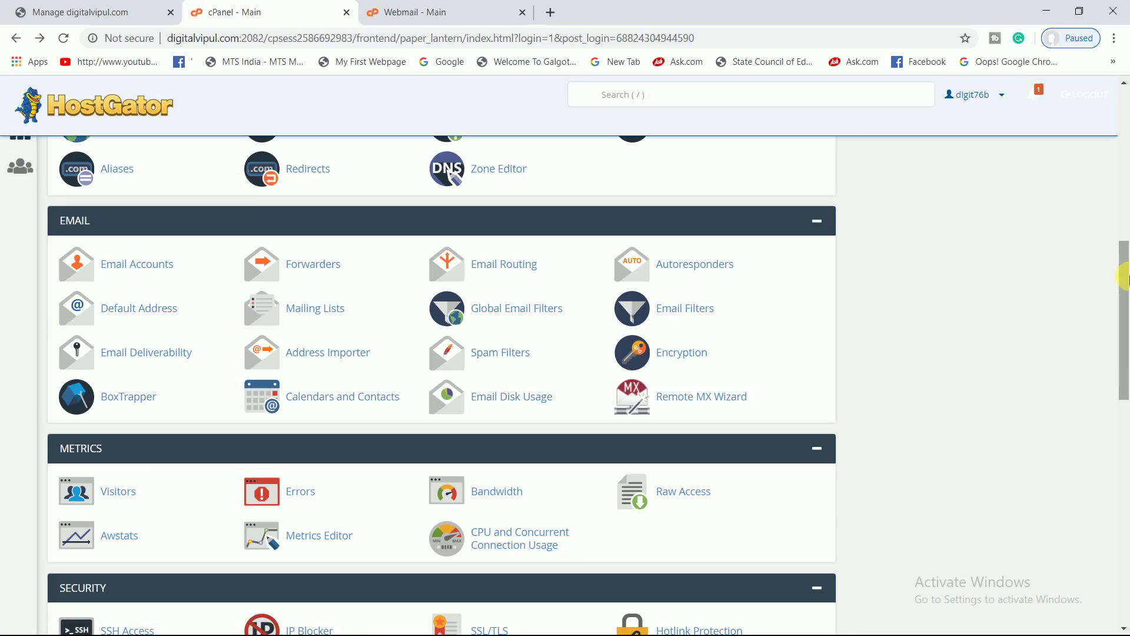
pyautogui.click(319, 269)
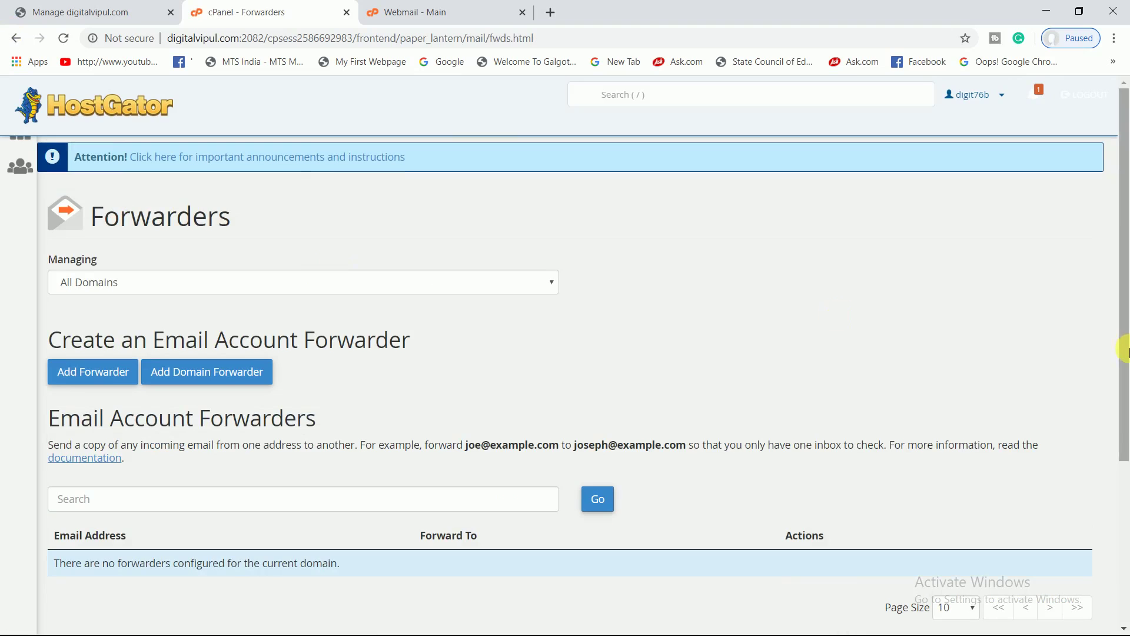
pyautogui.scroll(-1, 1107, 312)
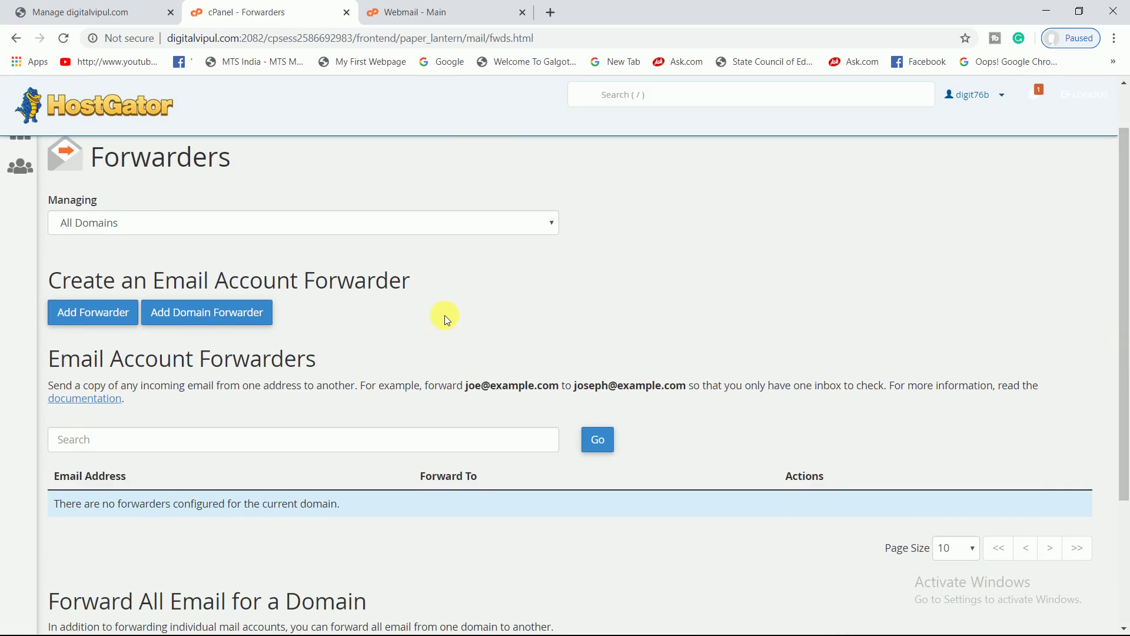
# - Choose digitalvipul.com in the Managing dropdown
pyautogui.click(206, 224)
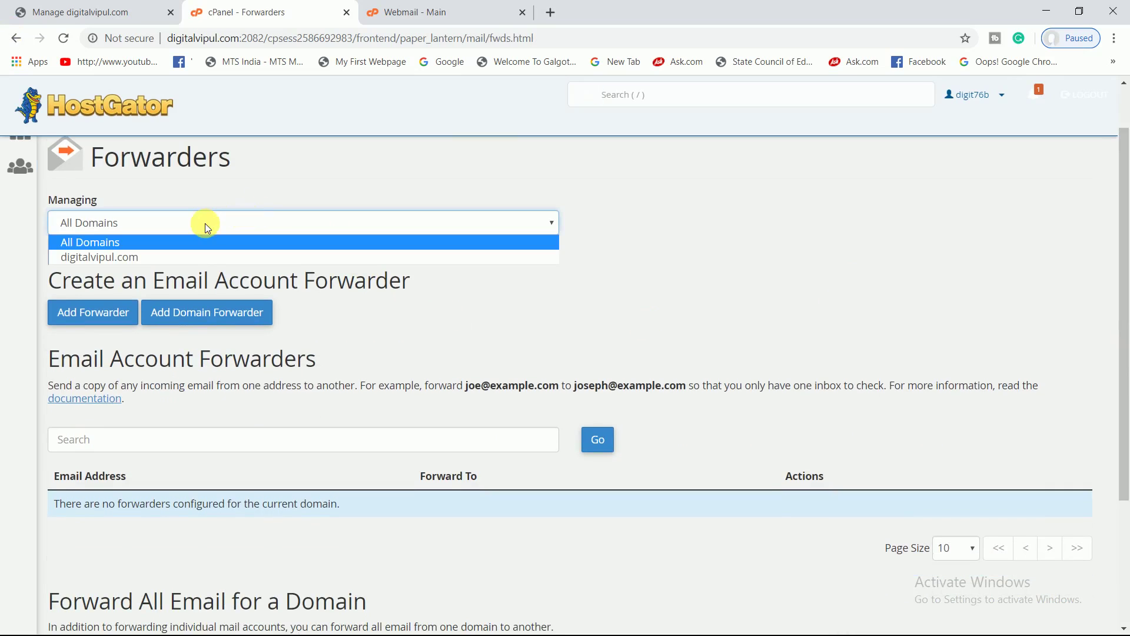
pyautogui.click(206, 225)
pyautogui.click(206, 225)
pyautogui.click(206, 225)
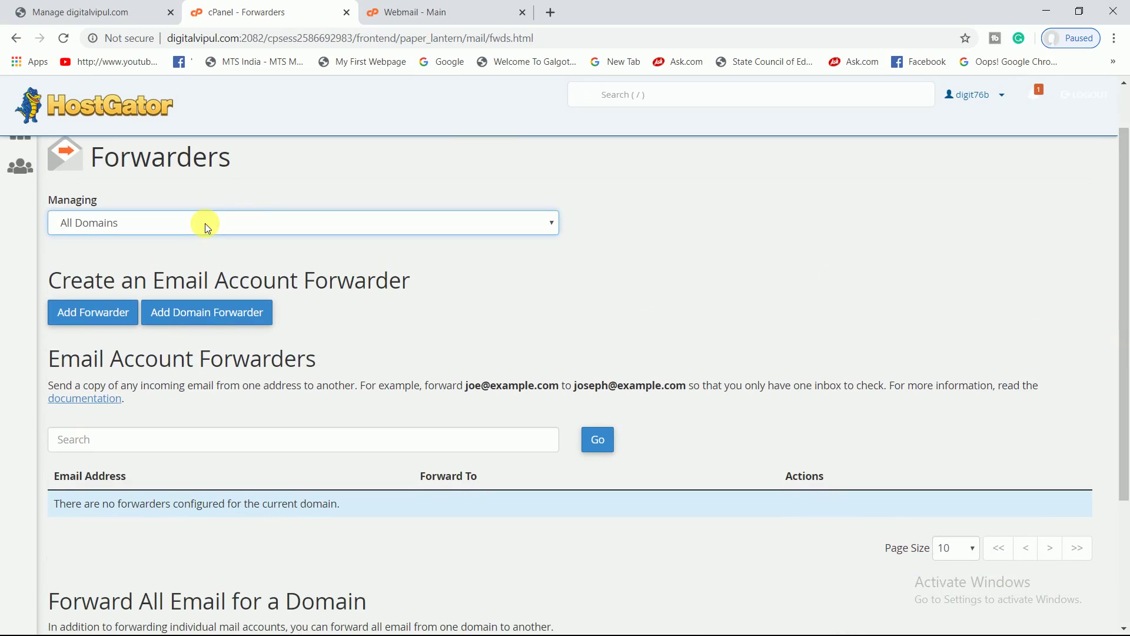
pyautogui.click(142, 223)
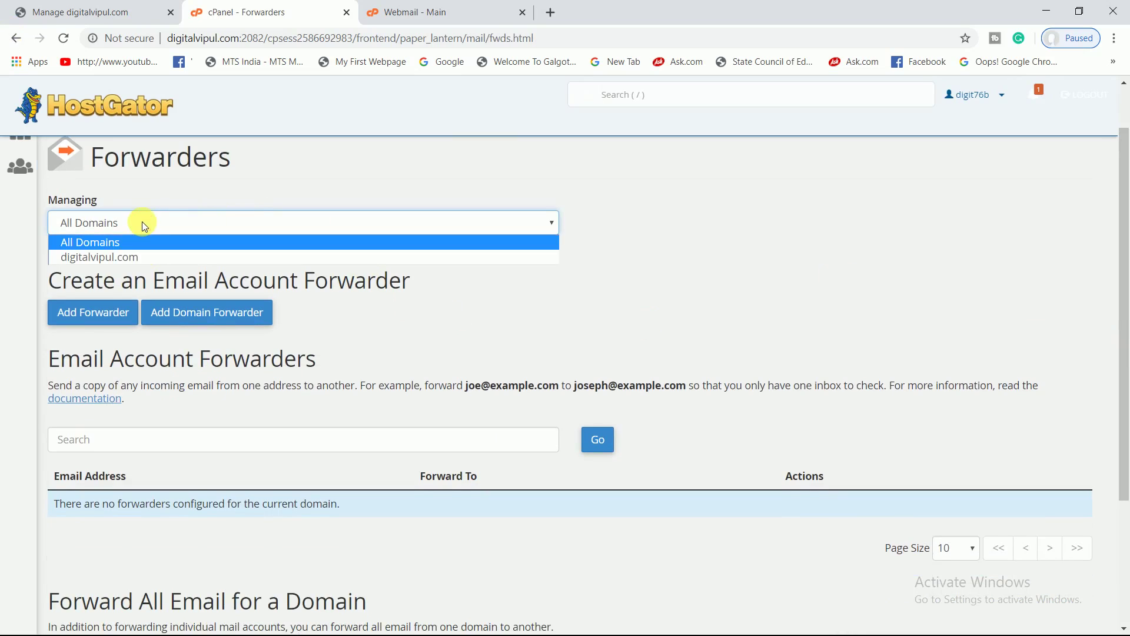
pyautogui.click(97, 254)
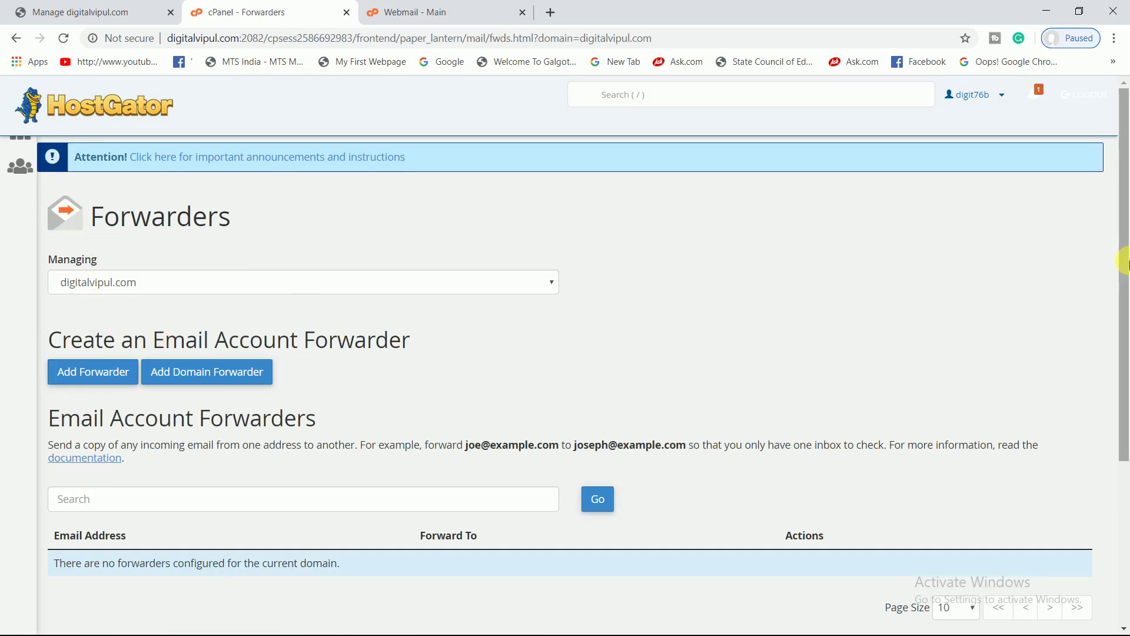
pyautogui.moveTo(1124, 220); pyautogui.dragTo(1124, 323)
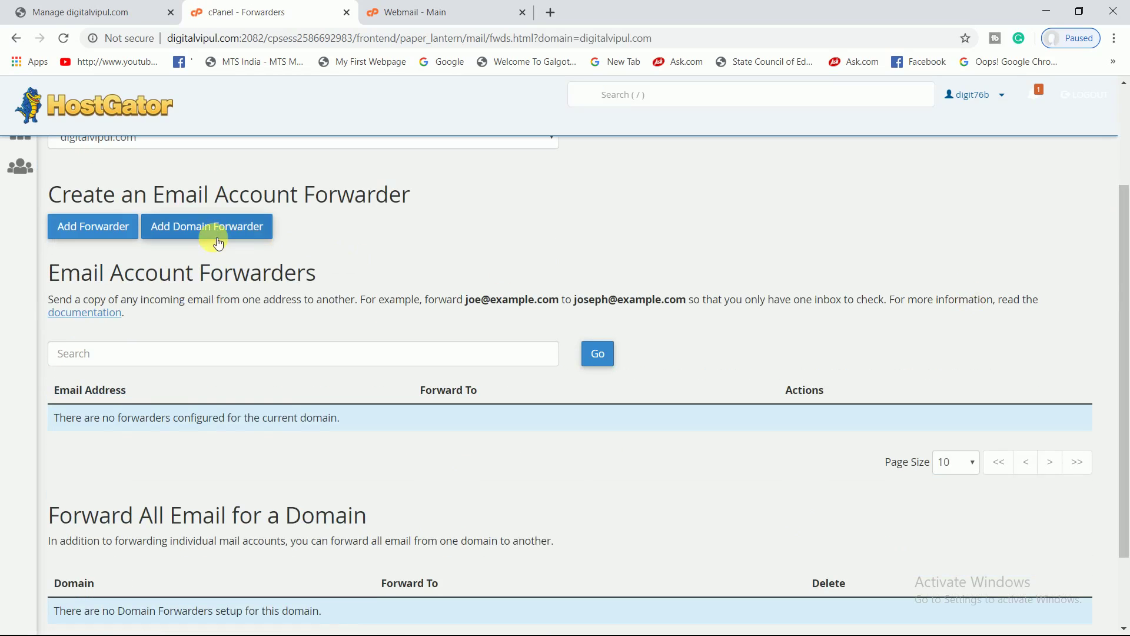
pyautogui.click(101, 231)
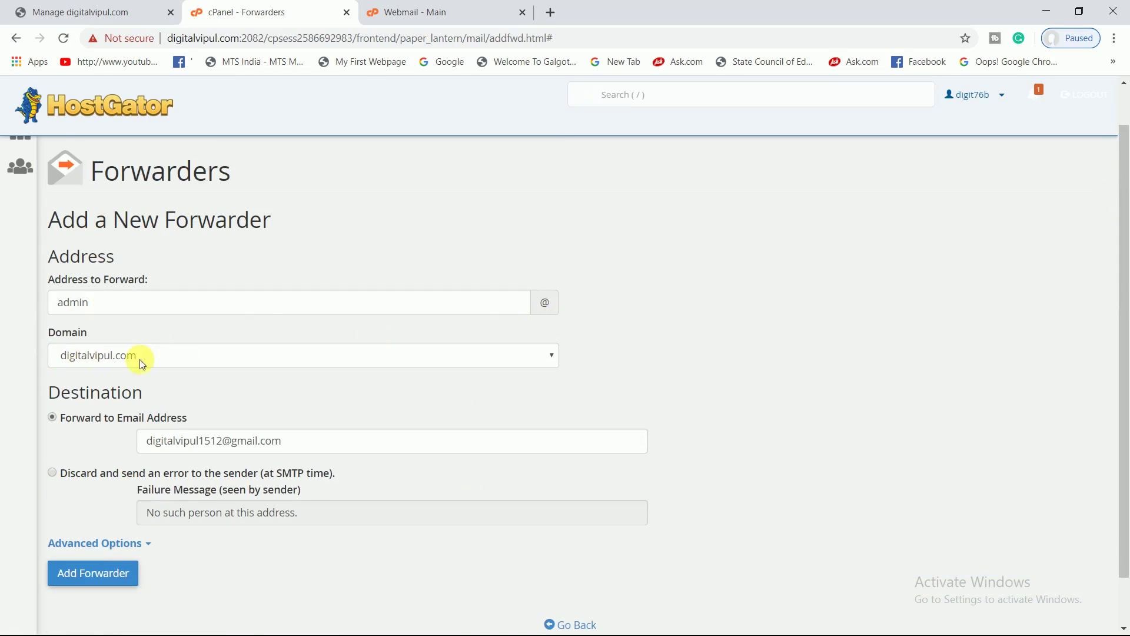
pyautogui.moveTo(1125, 379); pyautogui.dragTo(1120, 454)
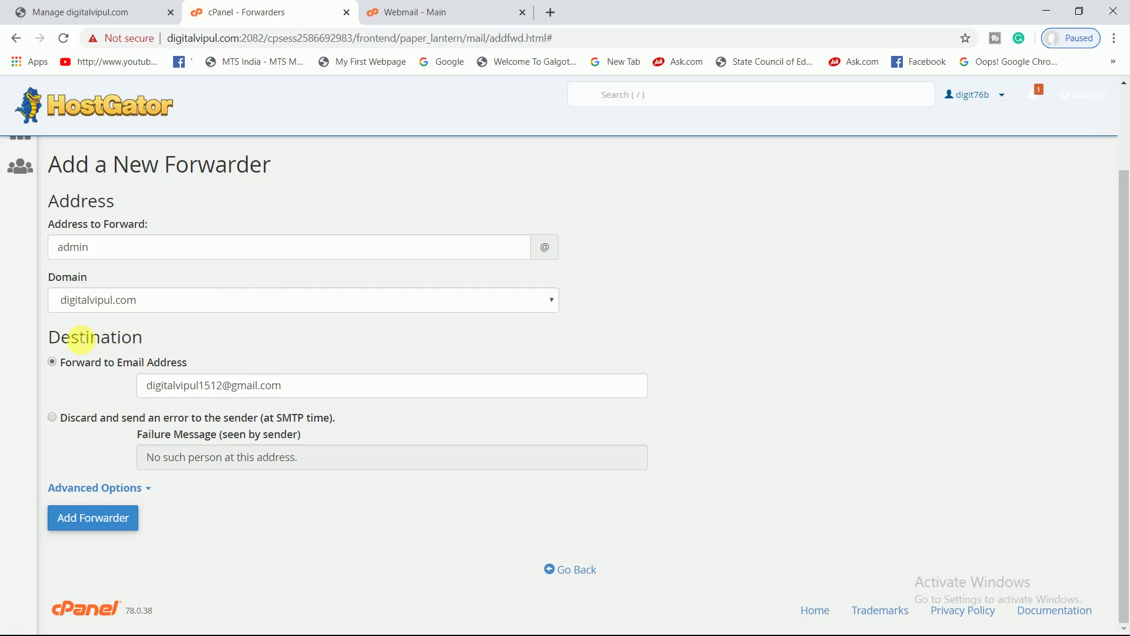
pyautogui.moveTo(81, 339); pyautogui.dragTo(182, 337)
pyautogui.click(182, 337)
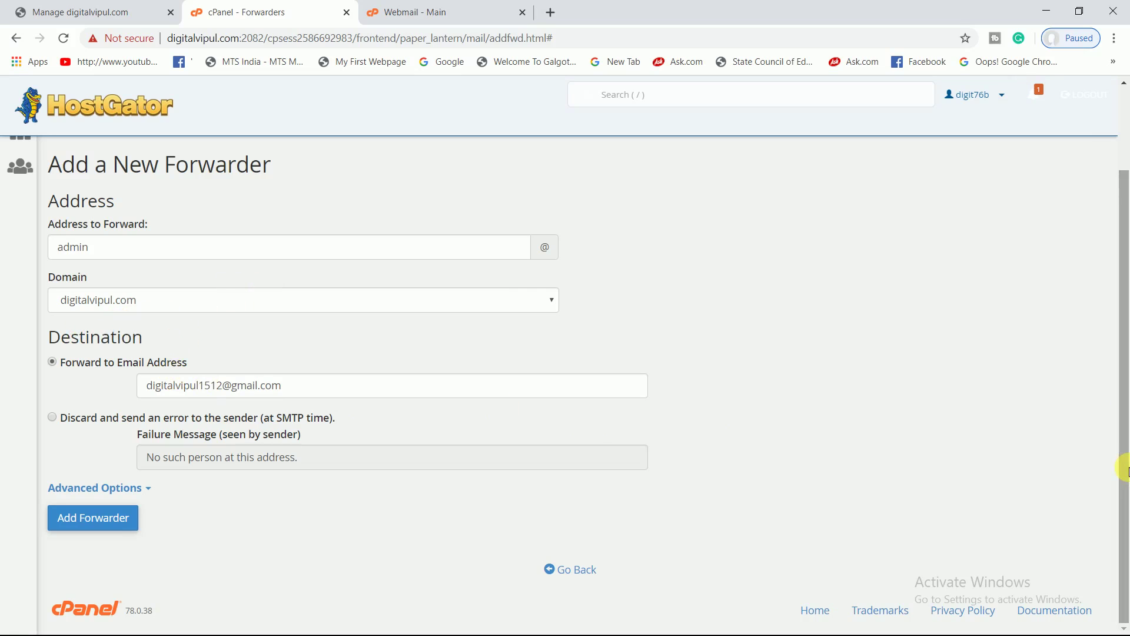
pyautogui.click(91, 518)
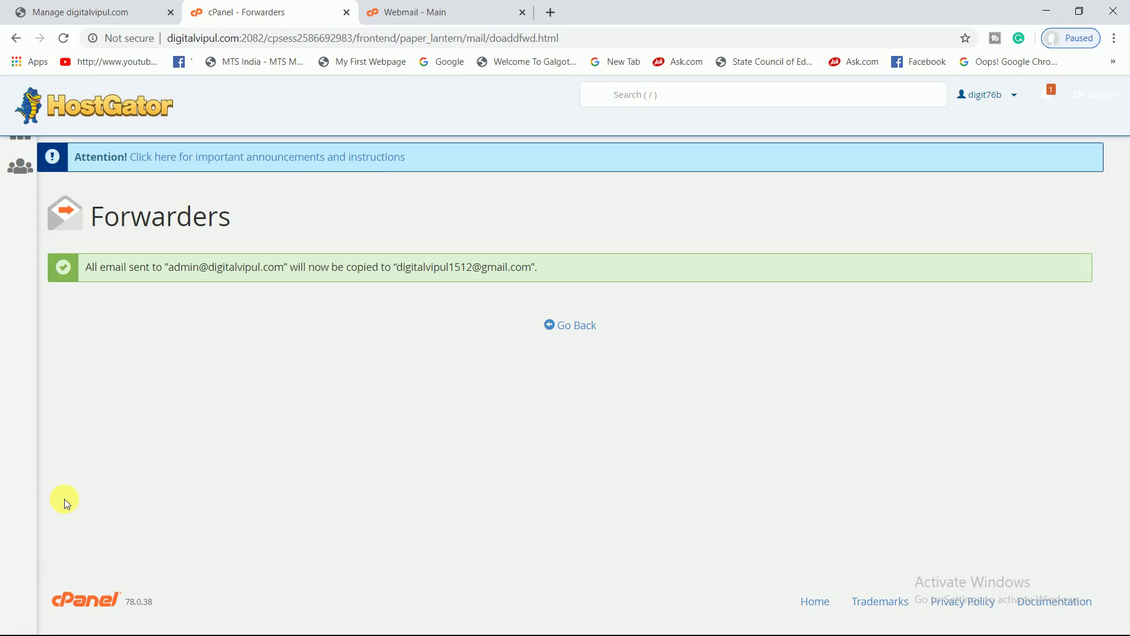
pyautogui.press('super')
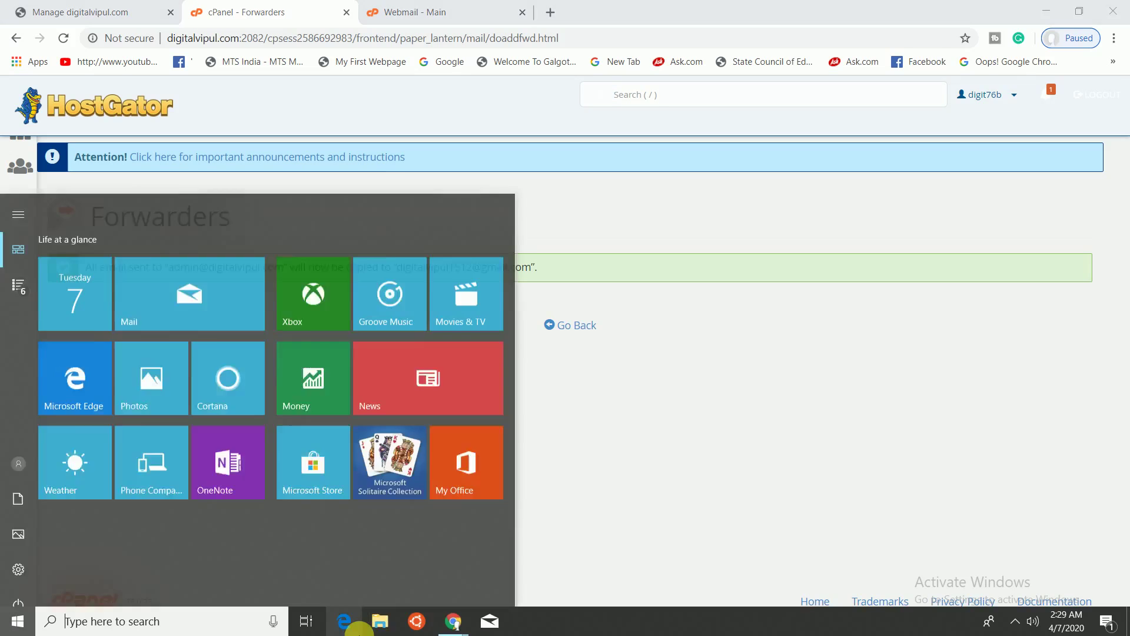
# - Bring the Gmail window forward and choose Add another account from the account menu
pyautogui.moveTo(454, 629)
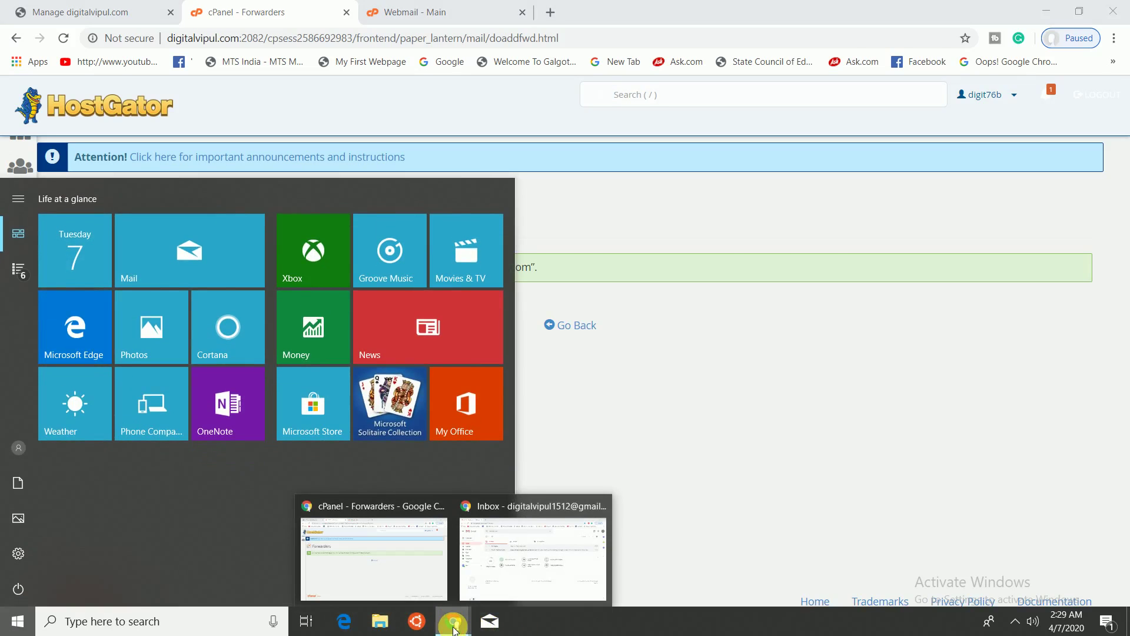
pyautogui.click(533, 544)
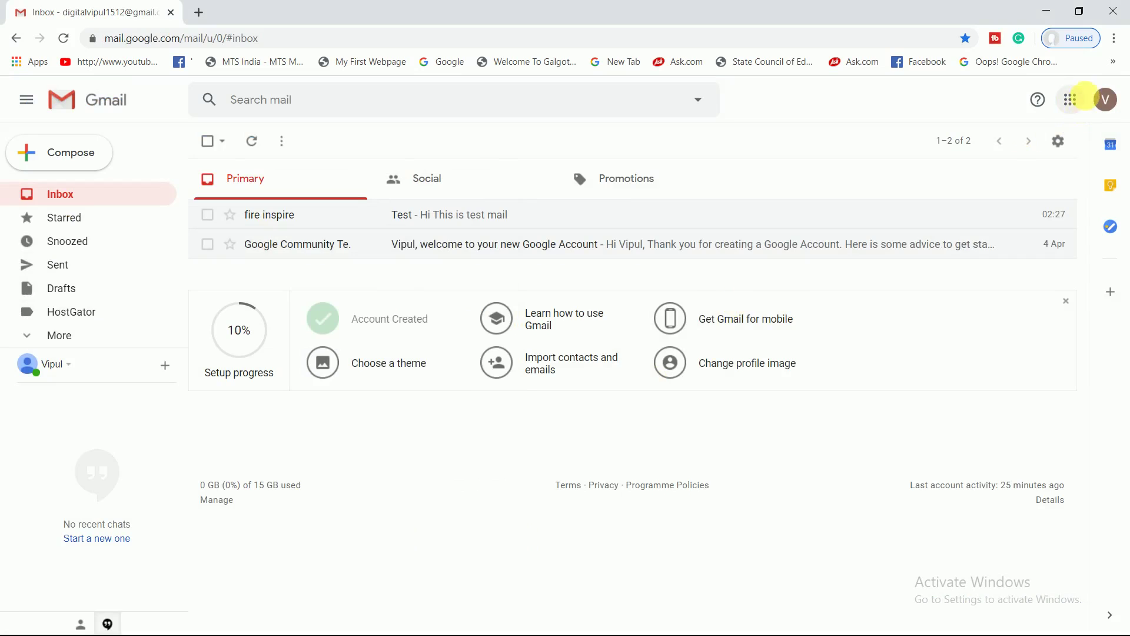
pyautogui.click(1105, 100)
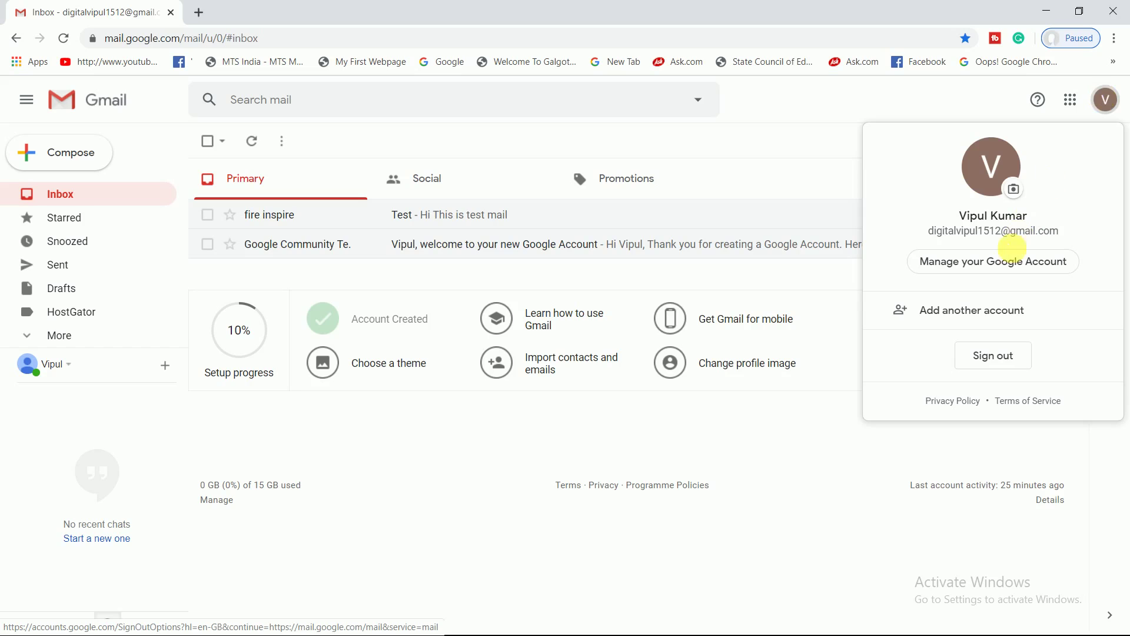
pyautogui.click(979, 311)
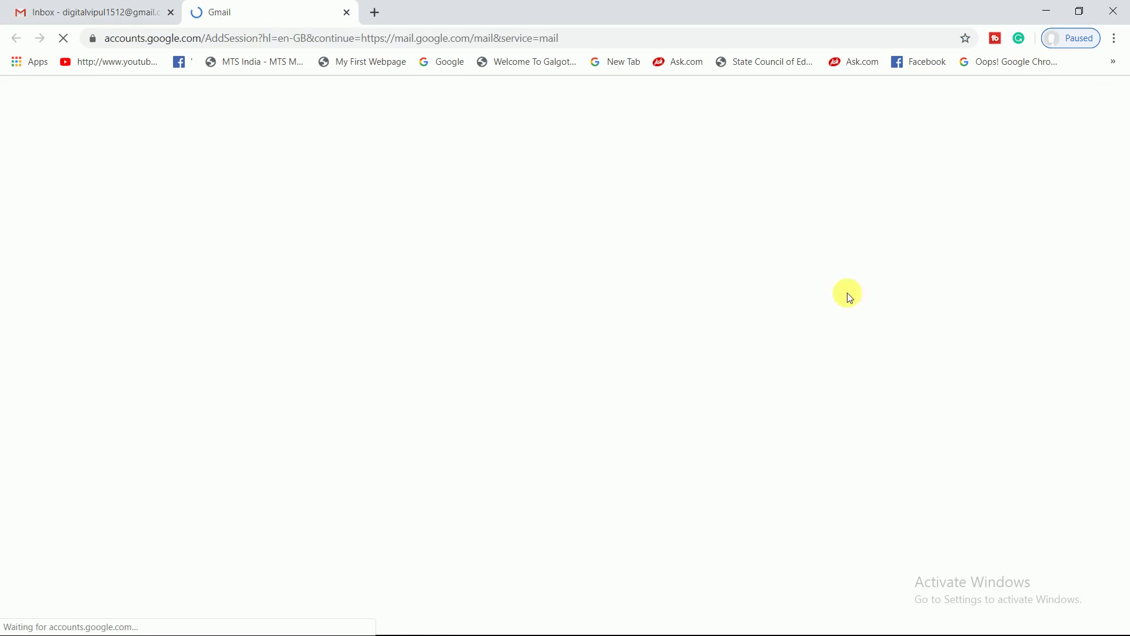
pyautogui.click(82, 8)
pyautogui.click(228, 7)
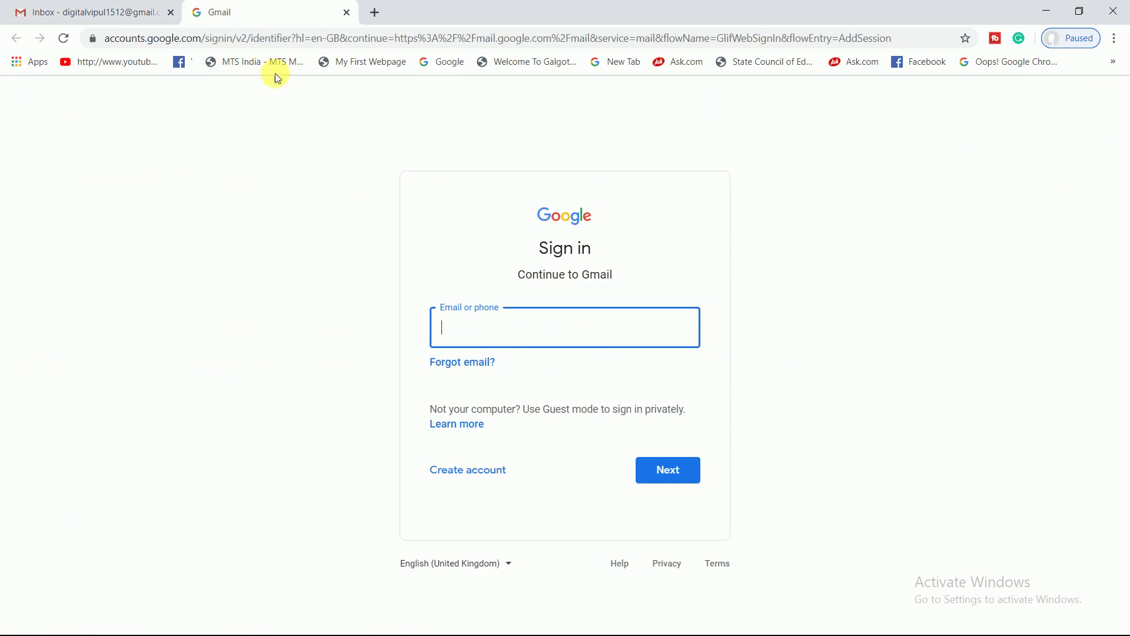
pyautogui.click(77, 6)
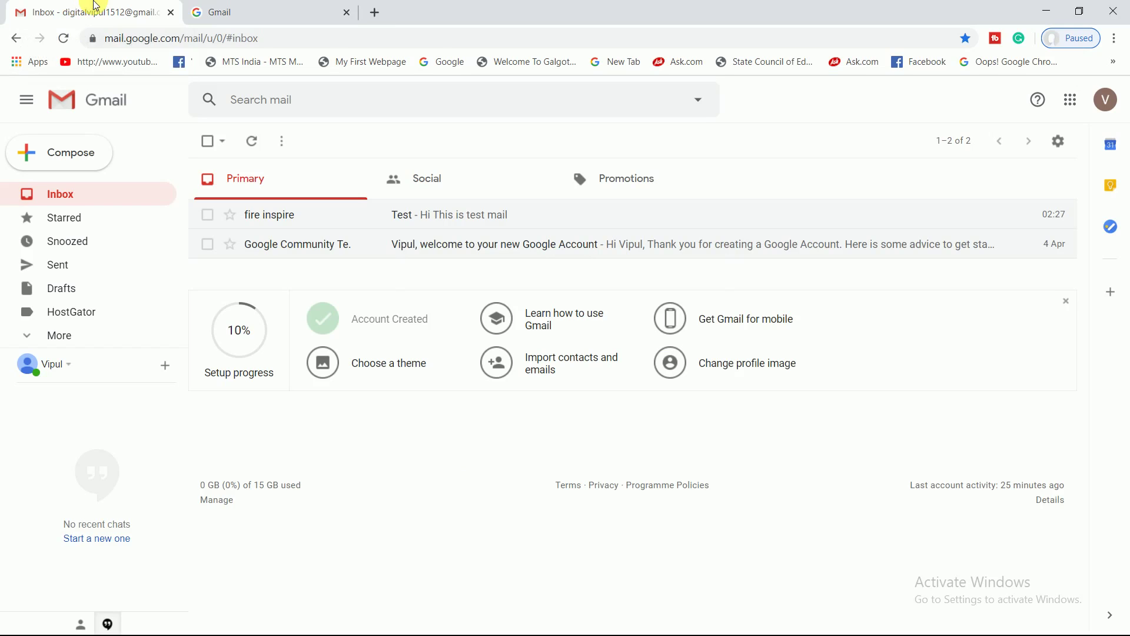
pyautogui.click(226, 5)
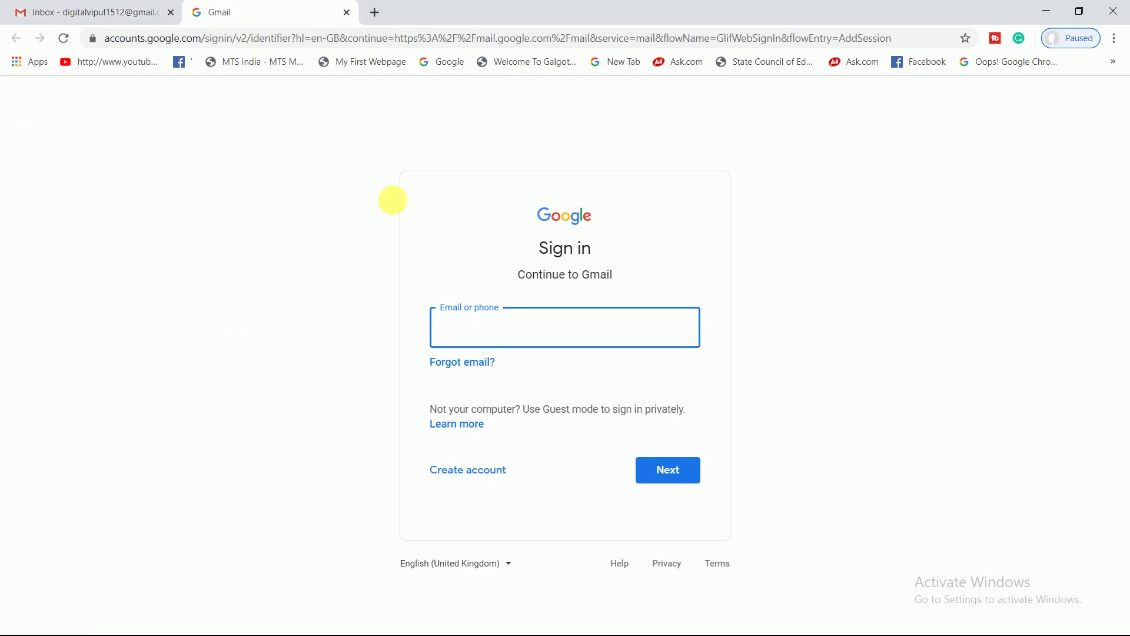
# - Enter the second account's e-mail and password to sign in
pyautogui.click(527, 327)
pyautogui.click(556, 388)
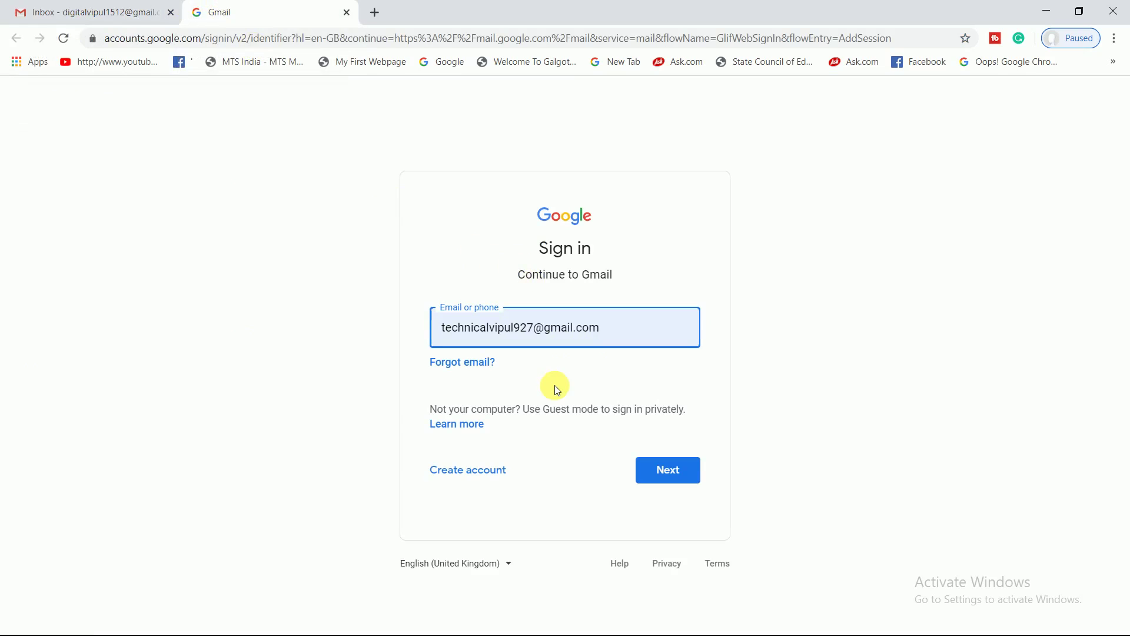
pyautogui.click(661, 469)
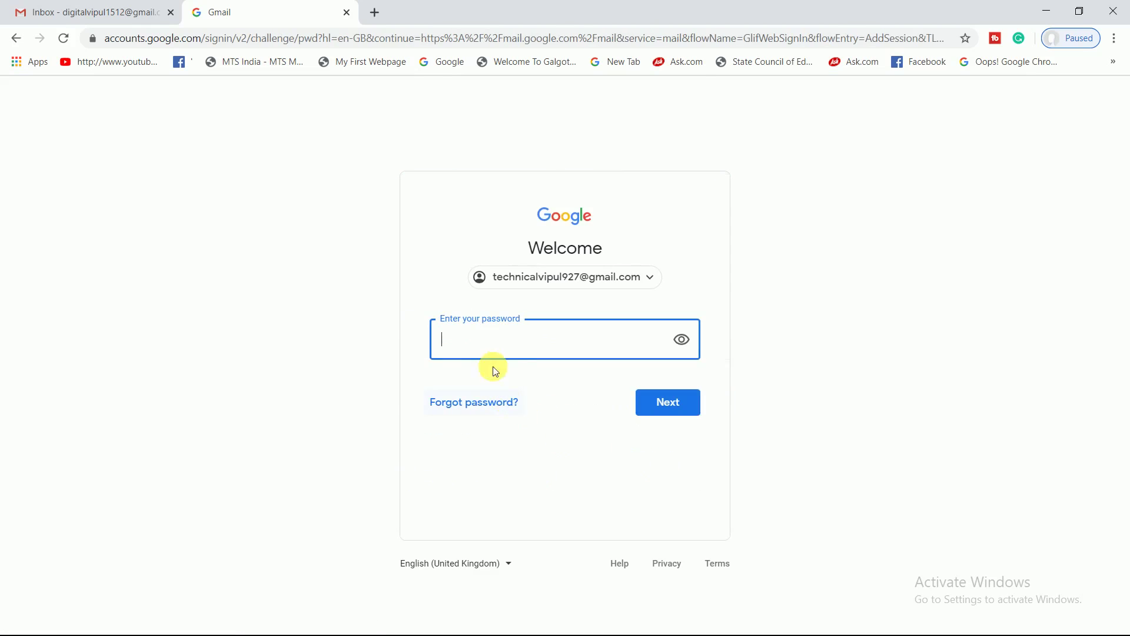
pyautogui.write('••••••••')
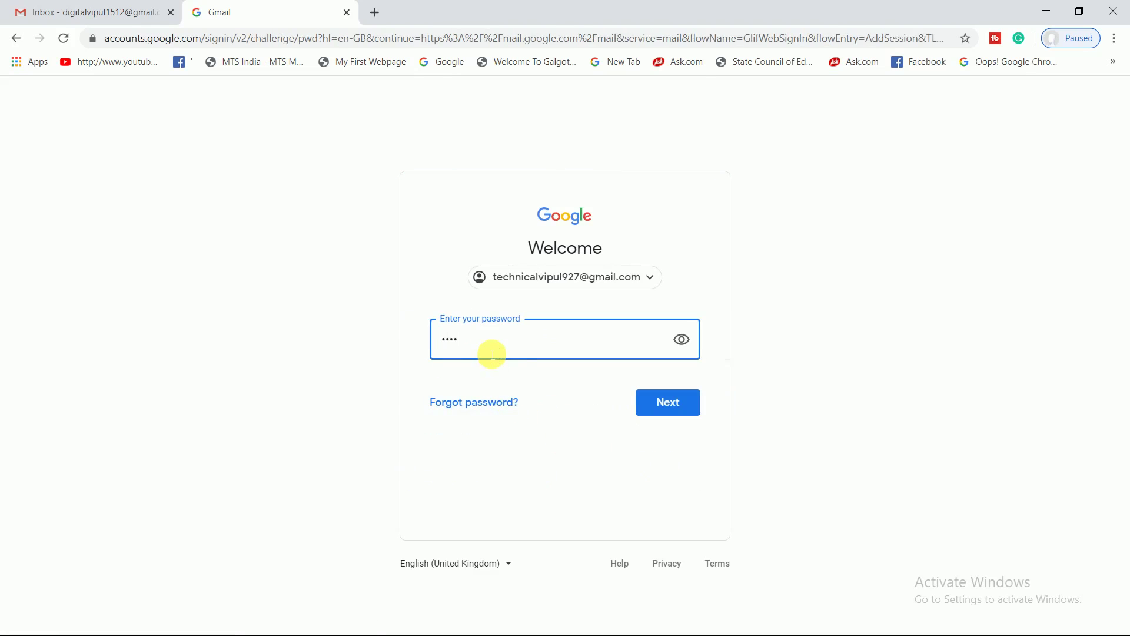
pyautogui.write('••••••')
pyautogui.press('Return')
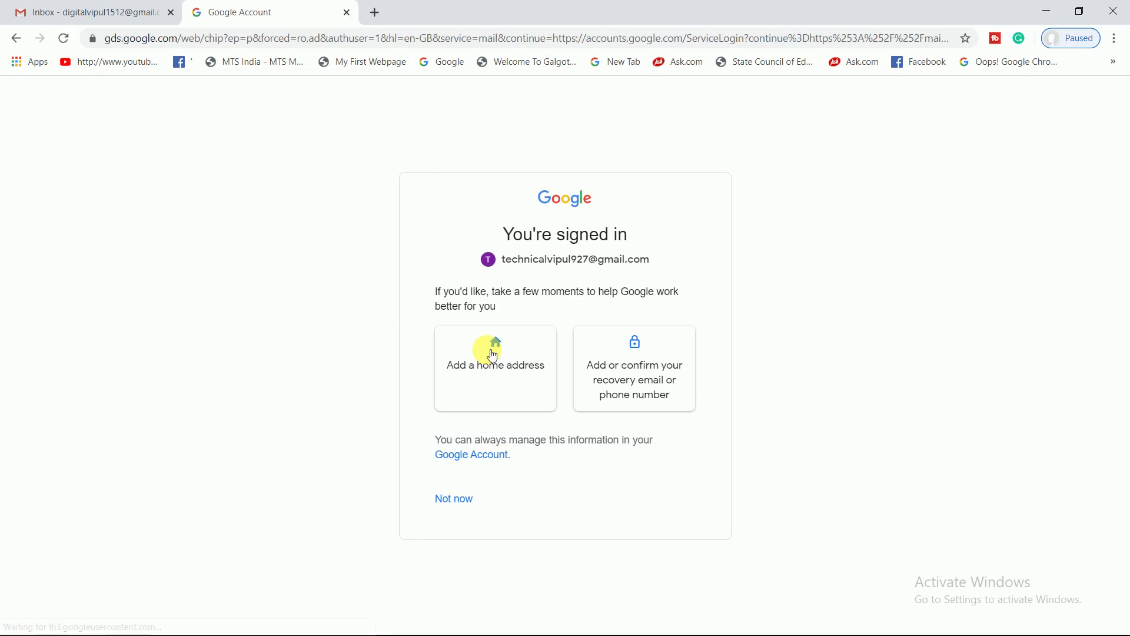
# - Skip Gmail's setup suggestions and start a new message addressed to the domain's admin address
pyautogui.click(455, 505)
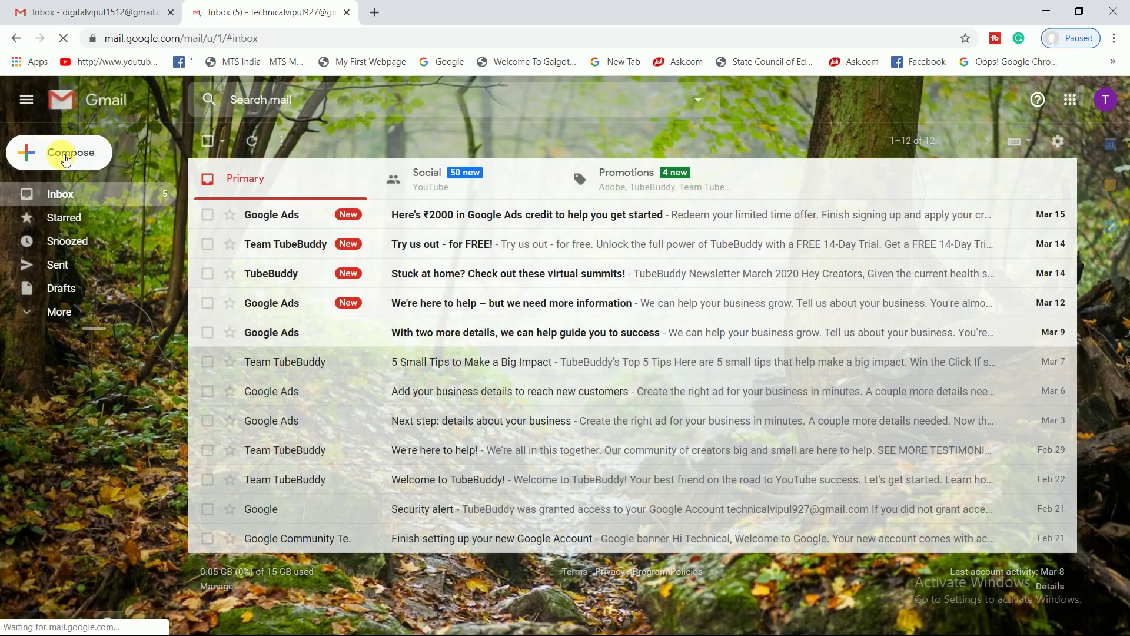
pyautogui.click(65, 157)
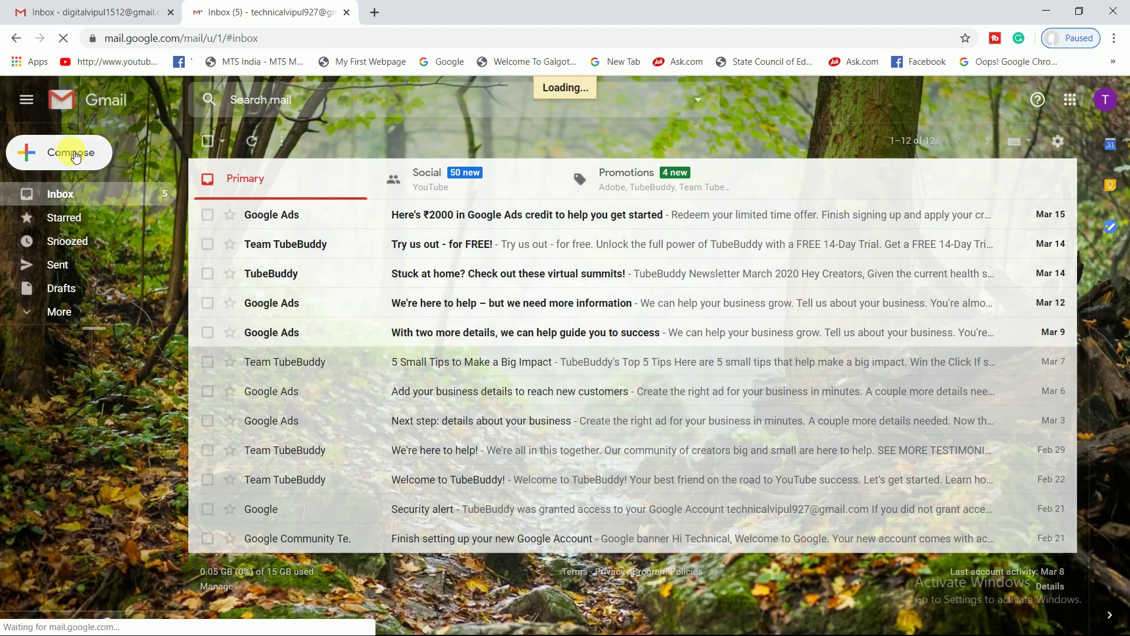
pyautogui.click(34, 161)
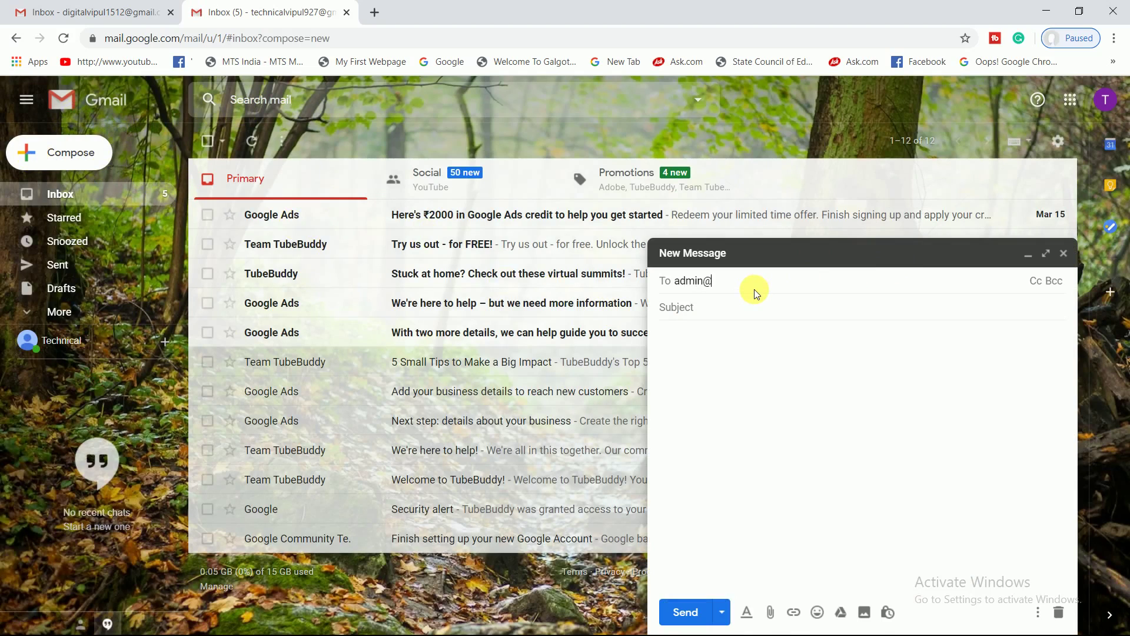
# - Add subject 'Test Mail', a greeting and body 'This is a test mail', then send it
pyautogui.click(713, 316)
pyautogui.write('Test')
pyautogui.press('BackSpace')
pyautogui.press('BackSpace')
pyautogui.write('ts')
pyautogui.press('BackSpace')
pyautogui.press('BackSpace')
pyautogui.write('st')
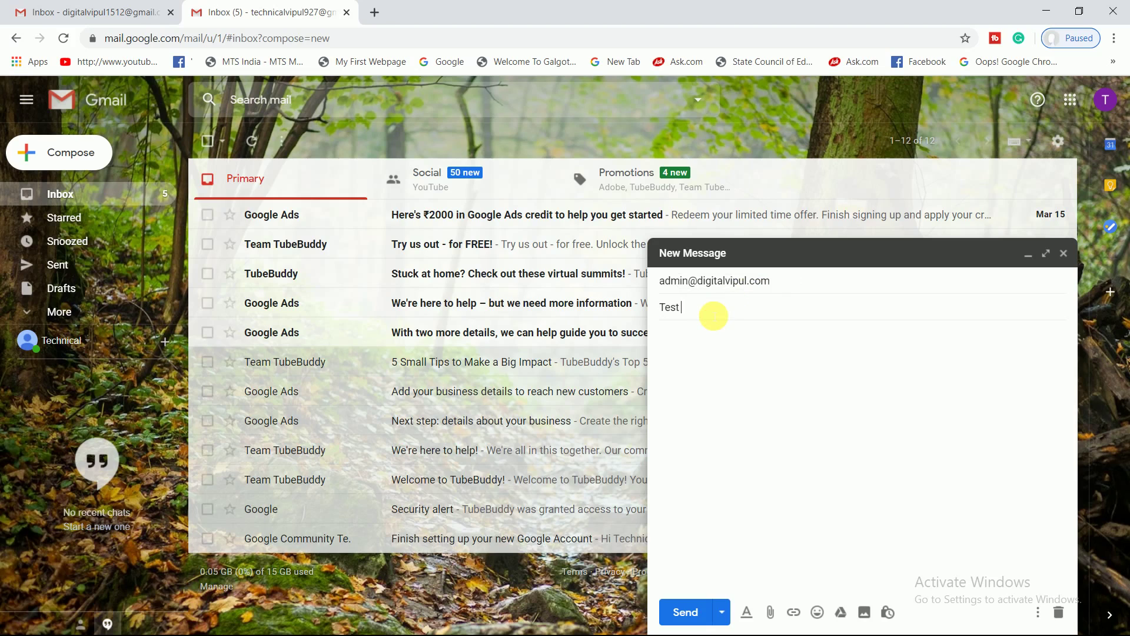
pyautogui.write(' Mail')
pyautogui.click(713, 366)
pyautogui.write('Hi Vipul')
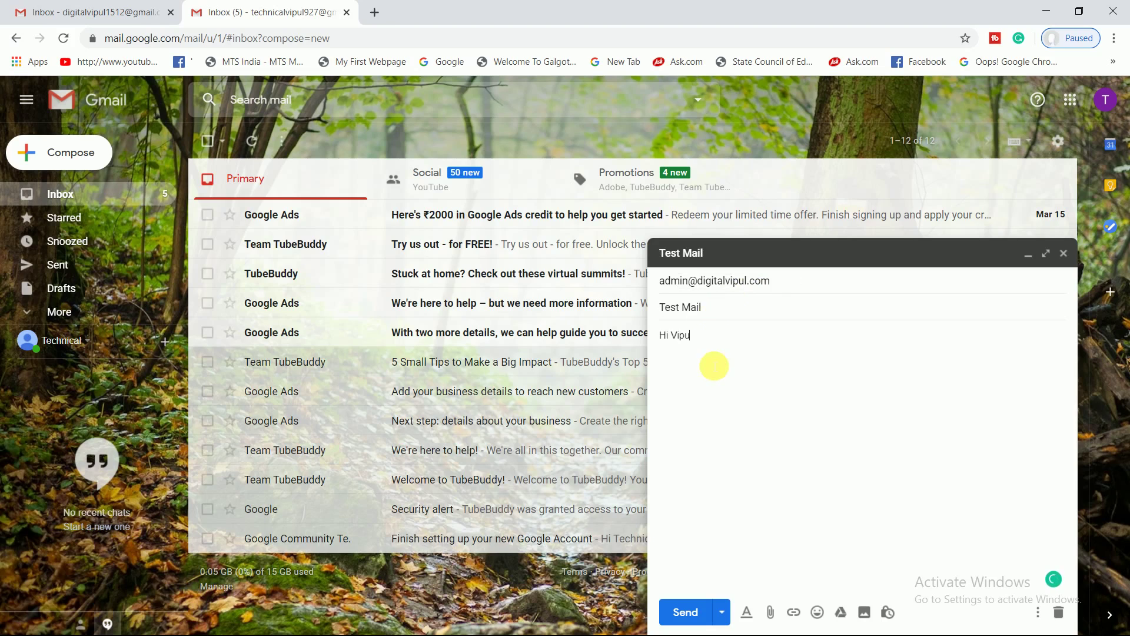
pyautogui.write(',')
pyautogui.press('Return')
pyautogui.press('Return')
pyautogui.write('This is a test mail')
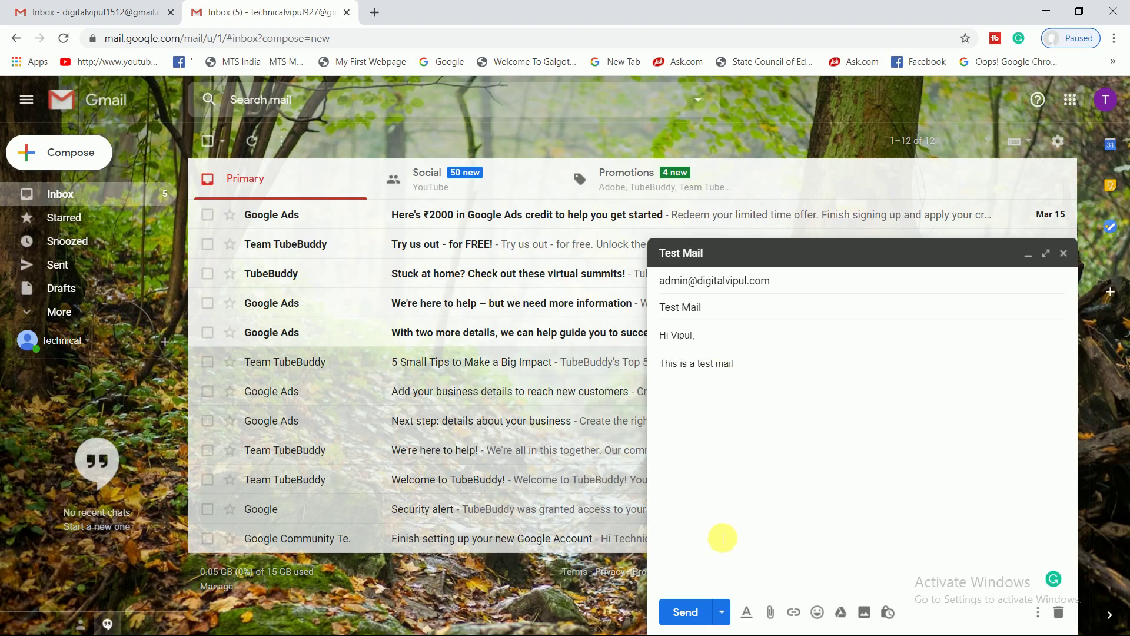
pyautogui.click(701, 607)
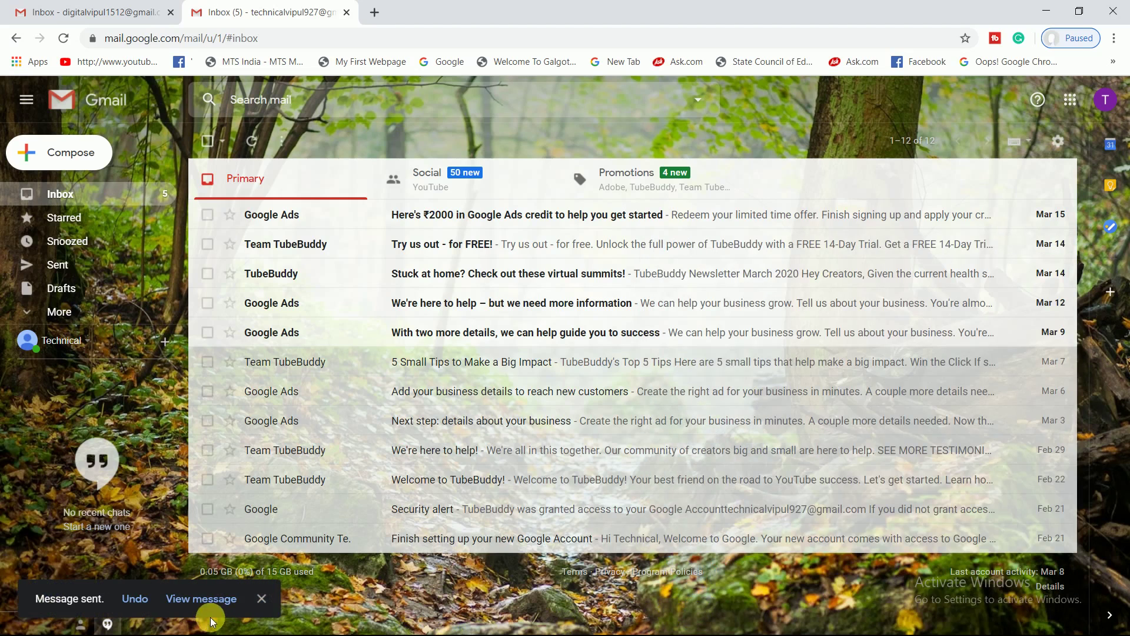
# - Reload the receiving Gmail account's inbox to check for the test message
pyautogui.click(116, 10)
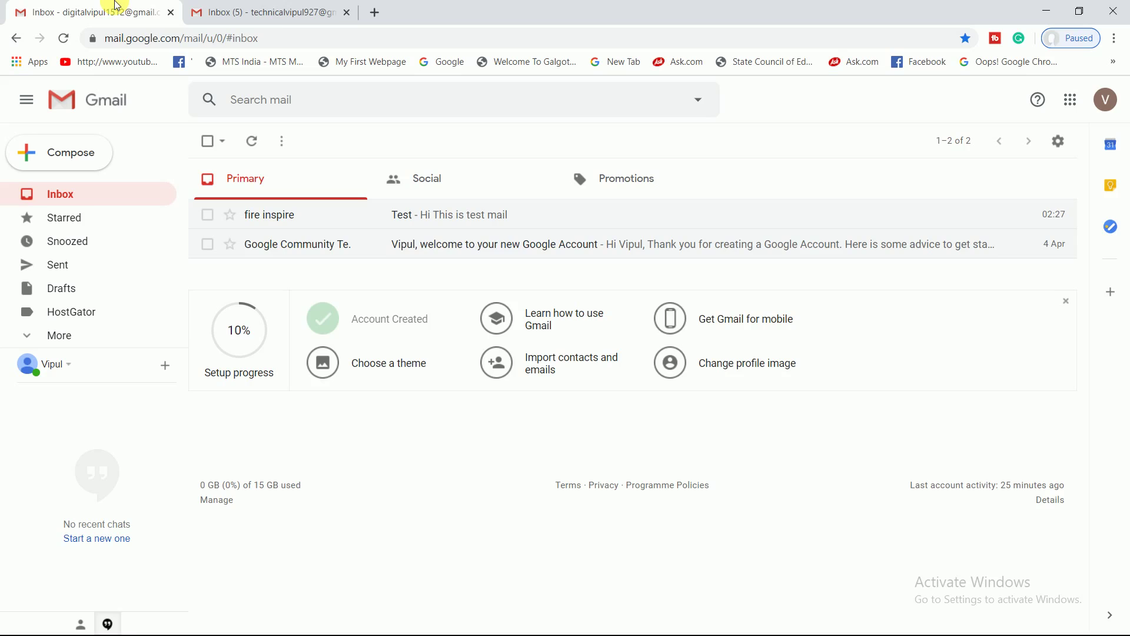
pyautogui.click(351, 44)
pyautogui.press('Return')
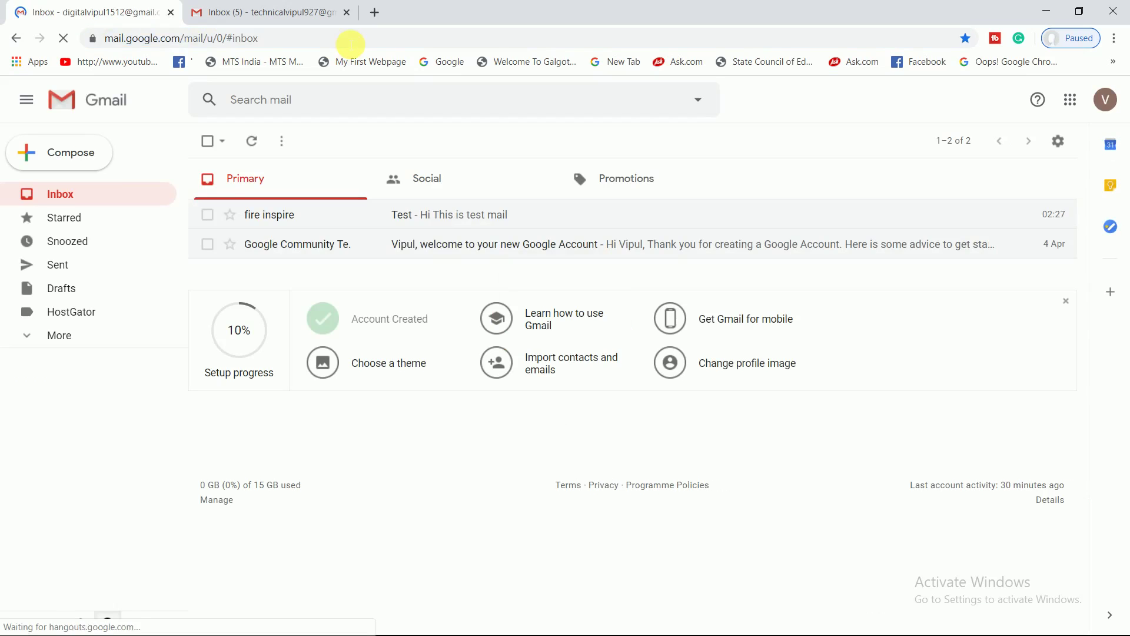
# - Bring the cPanel Forwarders window to the front via the taskbar
pyautogui.press('super')
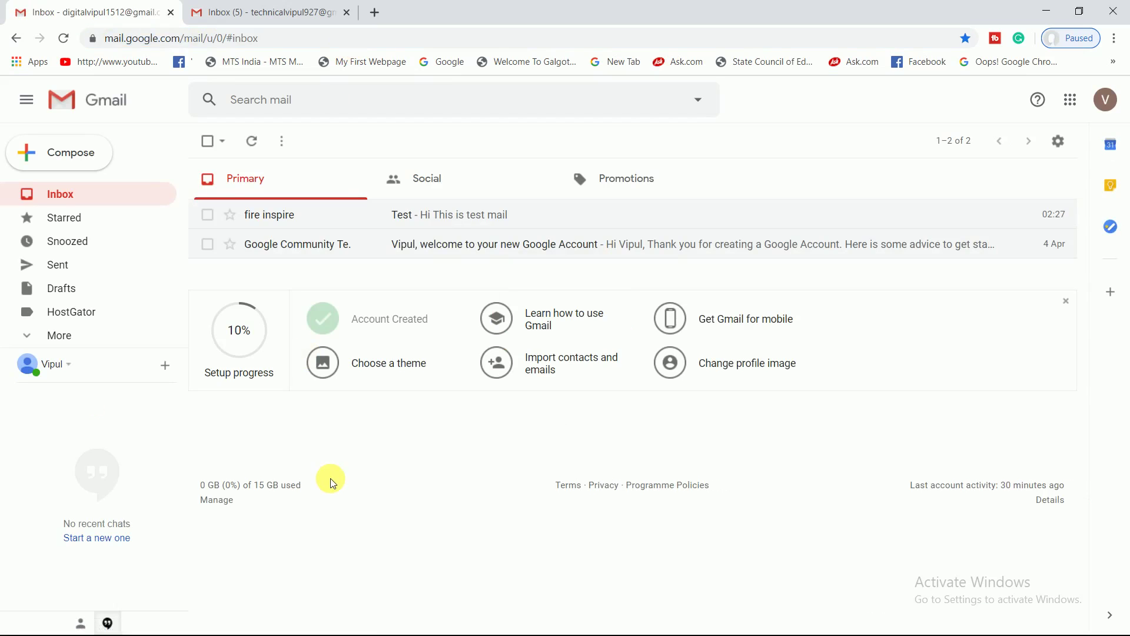
pyautogui.moveTo(458, 618)
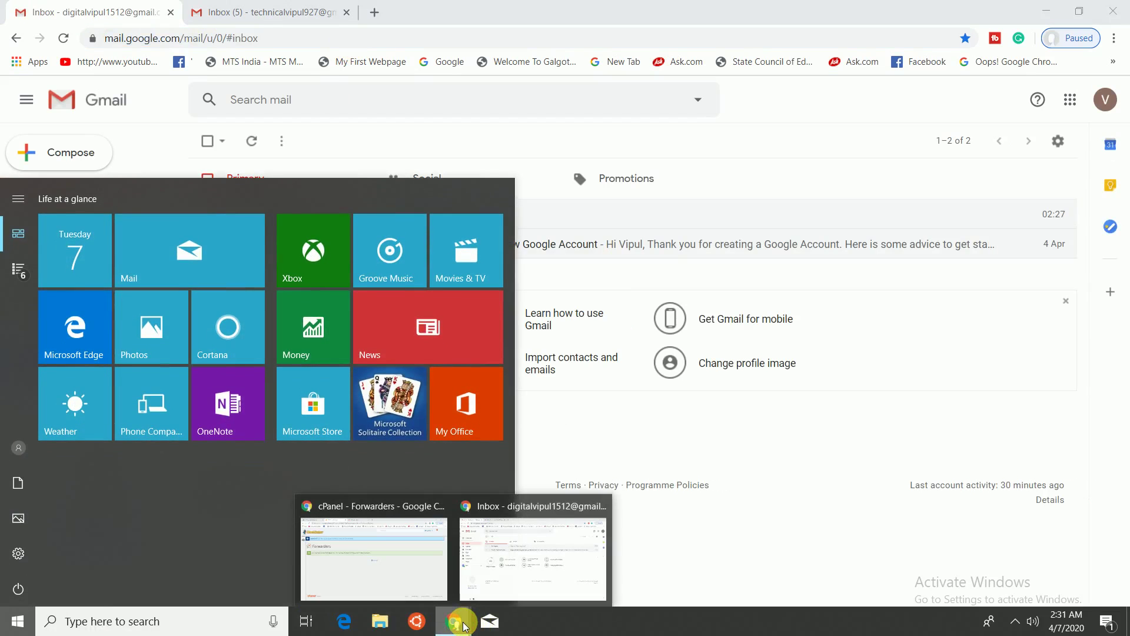
pyautogui.click(470, 607)
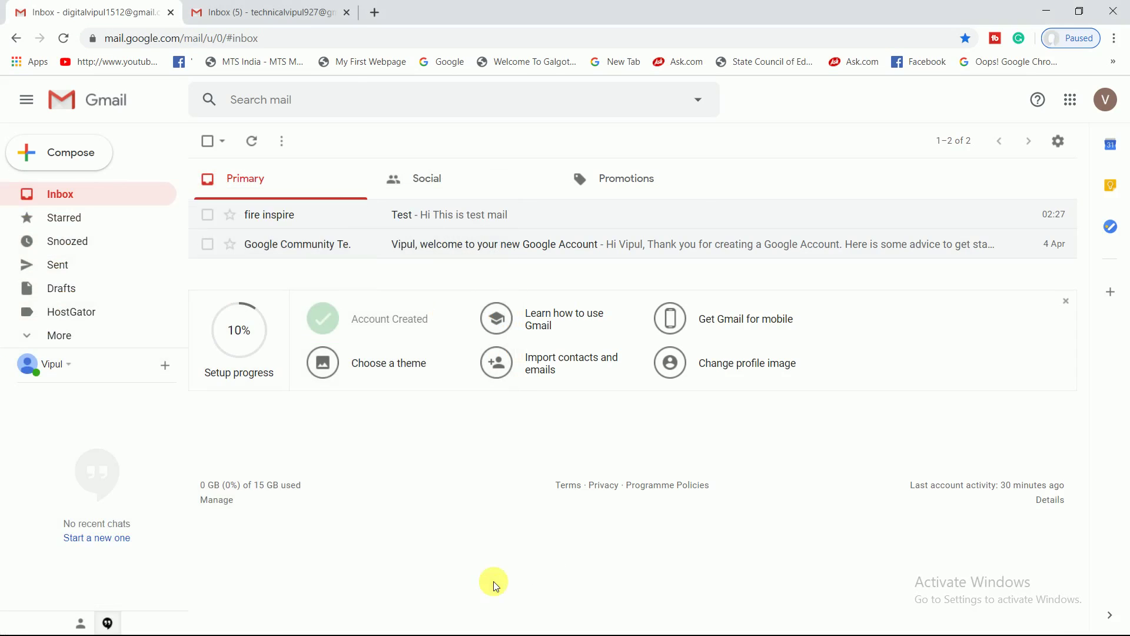
pyautogui.click(248, 6)
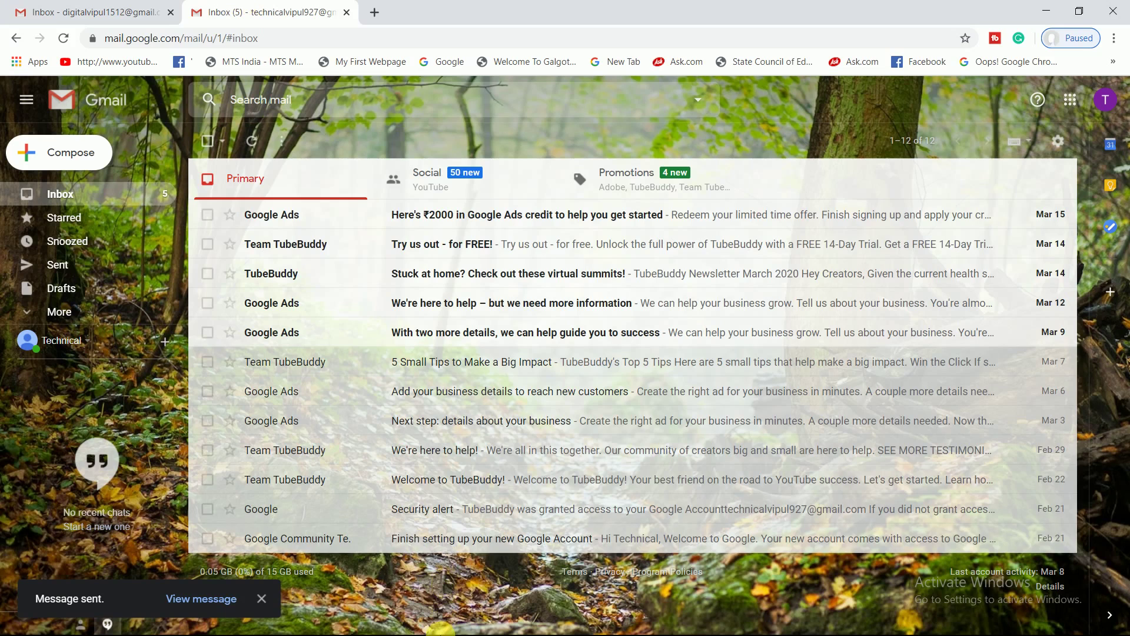
pyautogui.press('super')
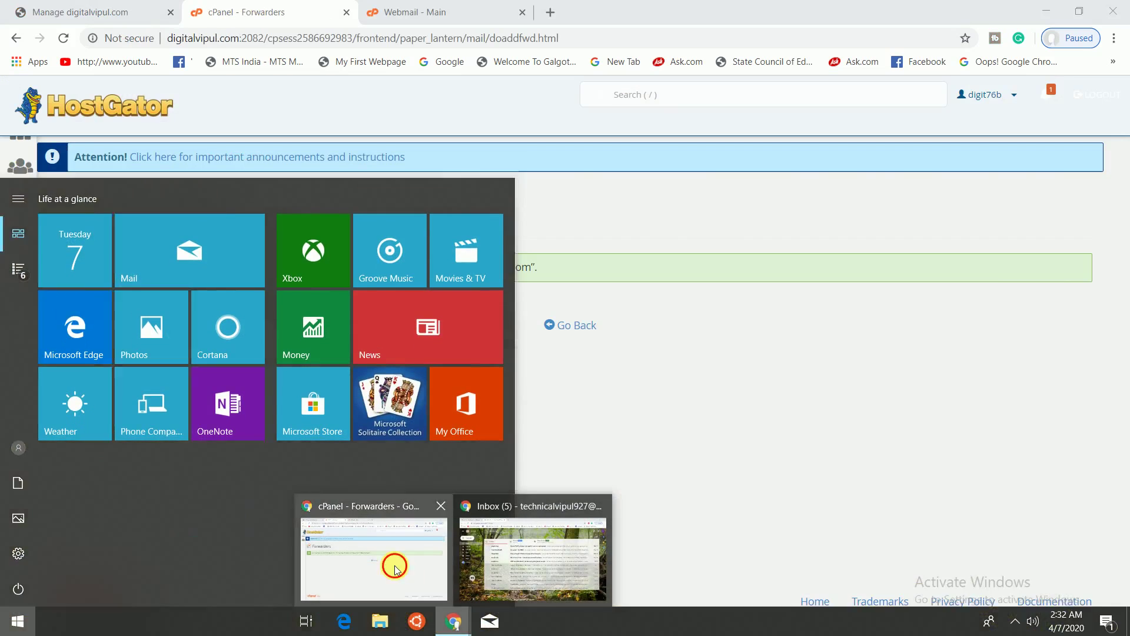
pyautogui.click(383, 506)
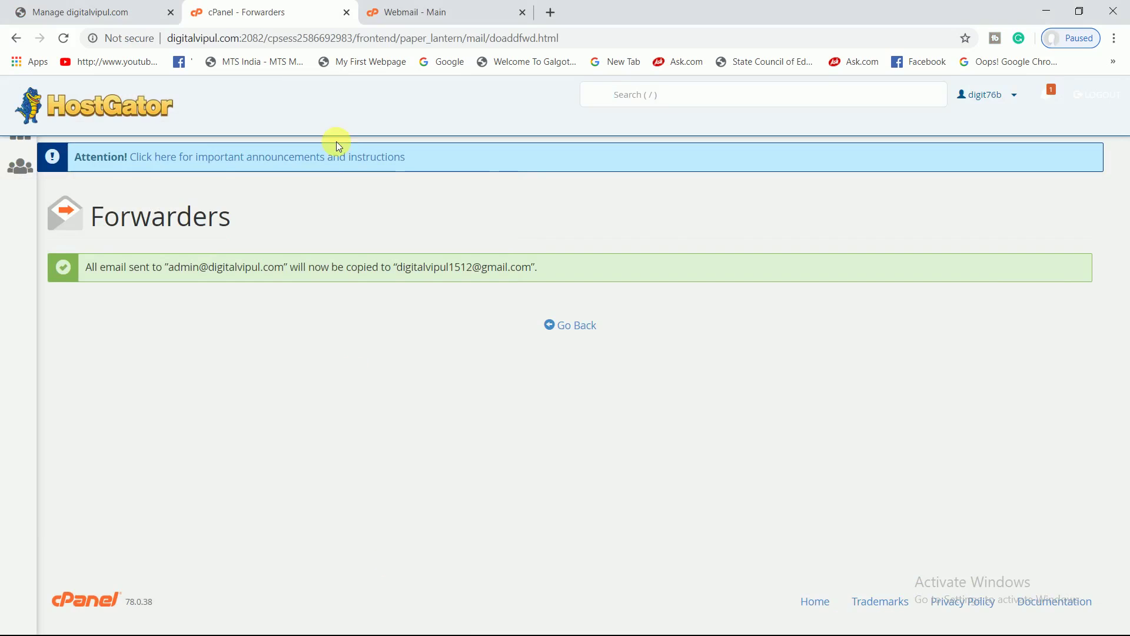
# - Reload the Roundcube admin inbox twice until Test Mail shows up
pyautogui.click(448, 11)
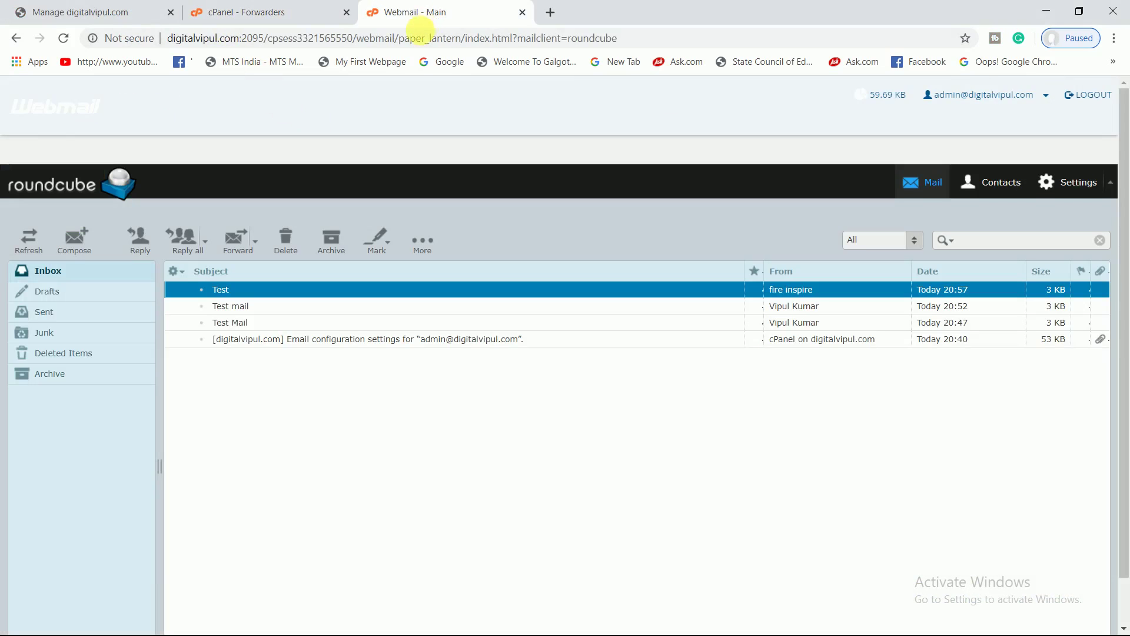
pyautogui.click(418, 37)
pyautogui.press('Return')
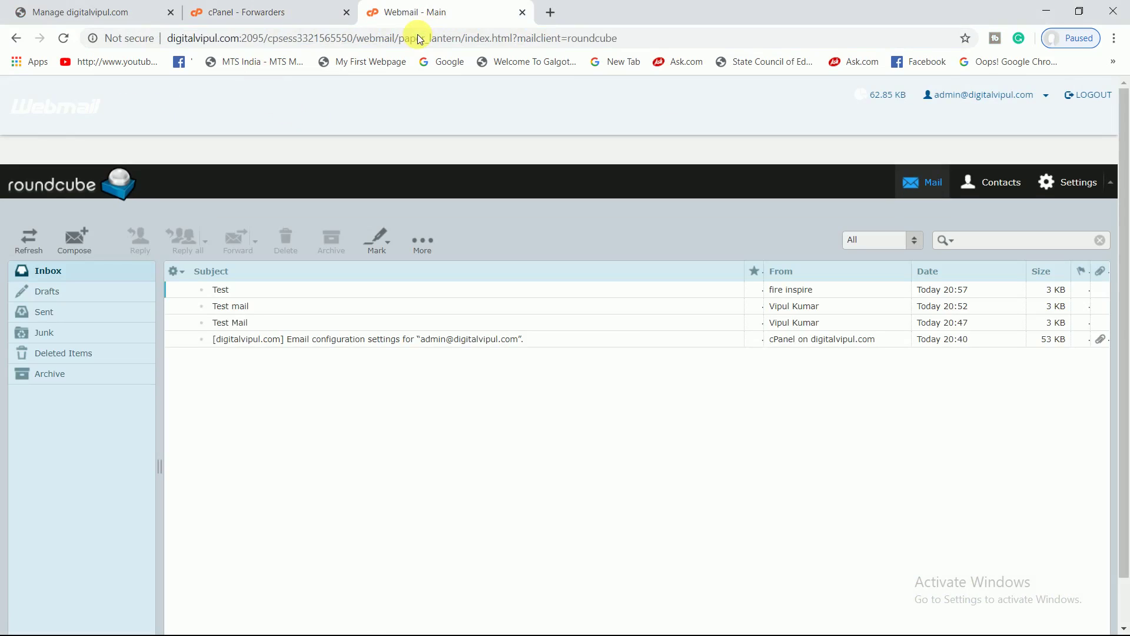
pyautogui.click(454, 36)
pyautogui.press('Return')
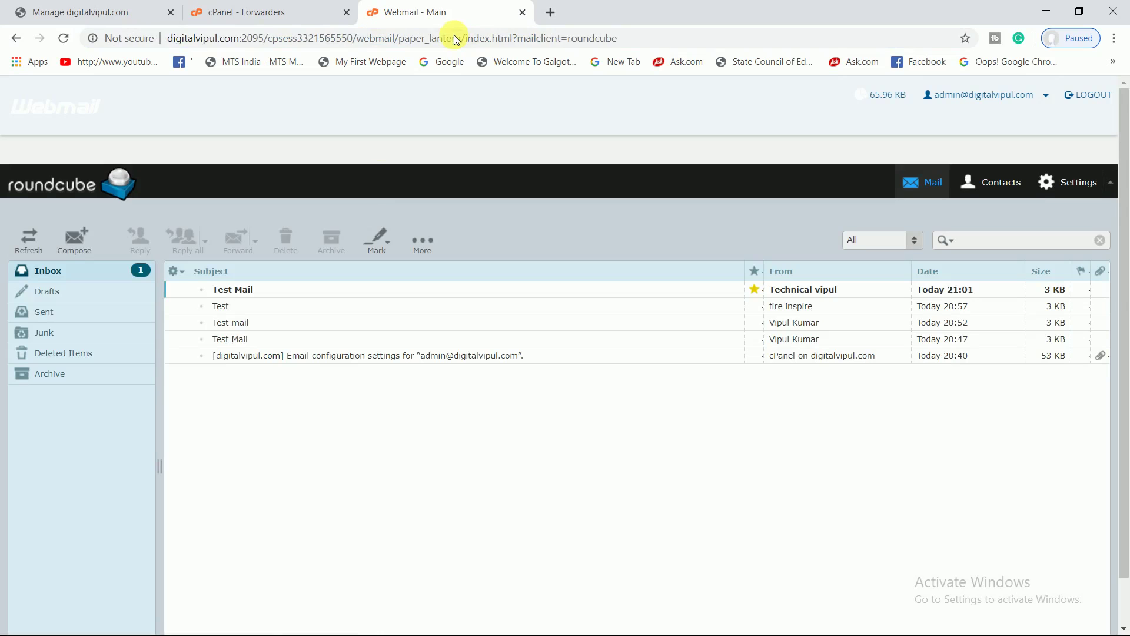
# - Open Test Mail in Roundcube to read 'This is a test mail'
pyautogui.click(305, 291)
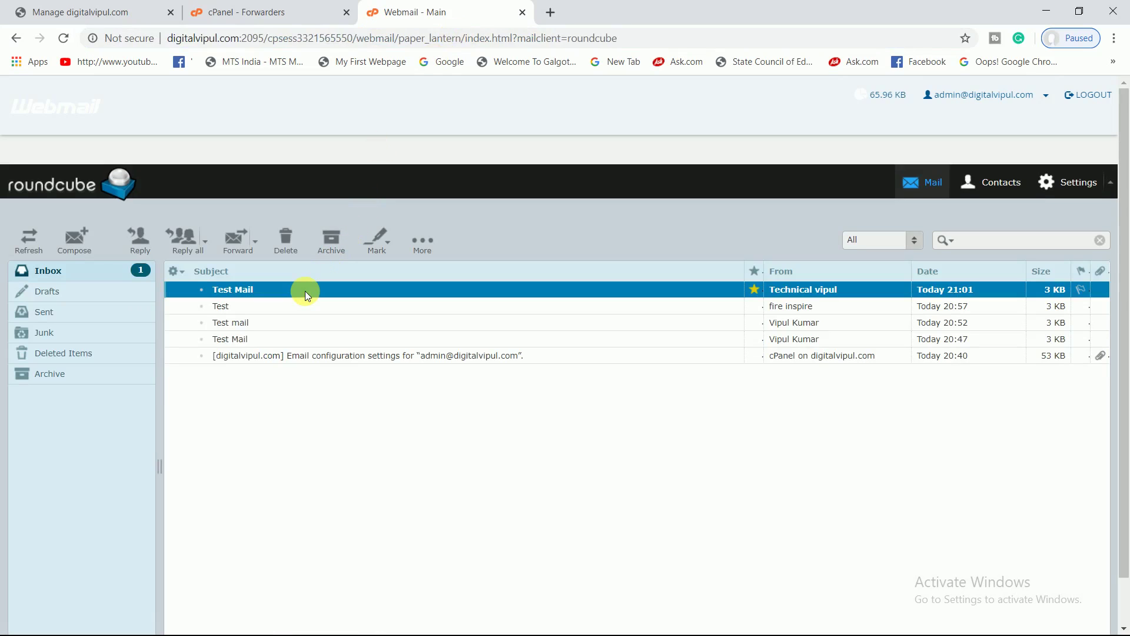
pyautogui.doubleClick(305, 290)
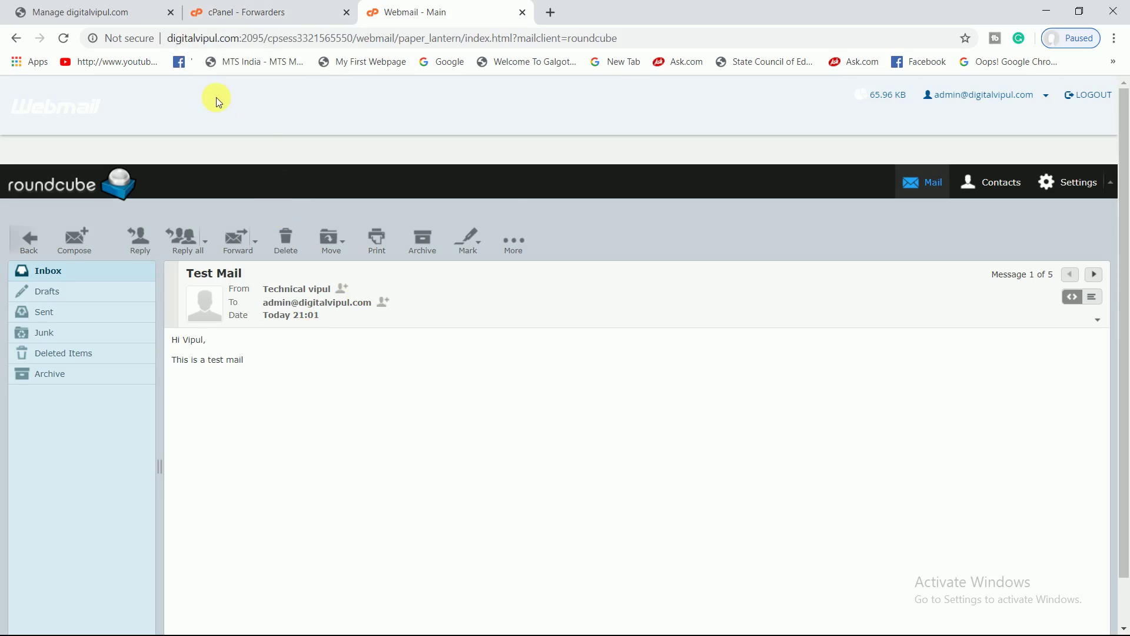
pyautogui.press('super')
# - In the receiving Gmail account, open the forwarded Test Mail
pyautogui.moveTo(452, 619)
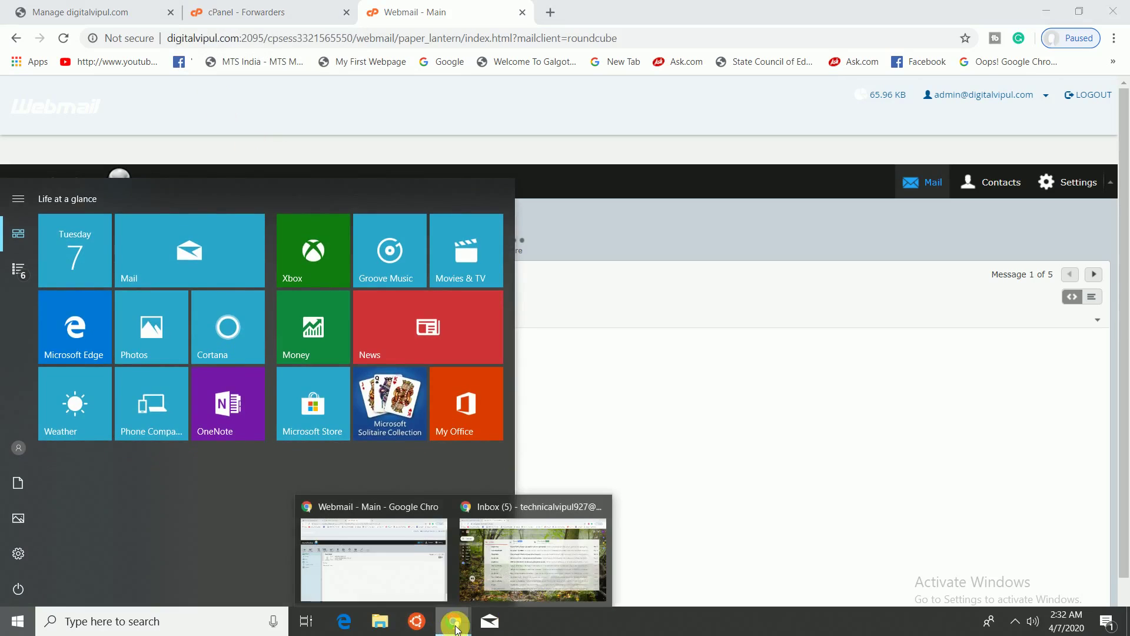
pyautogui.click(387, 564)
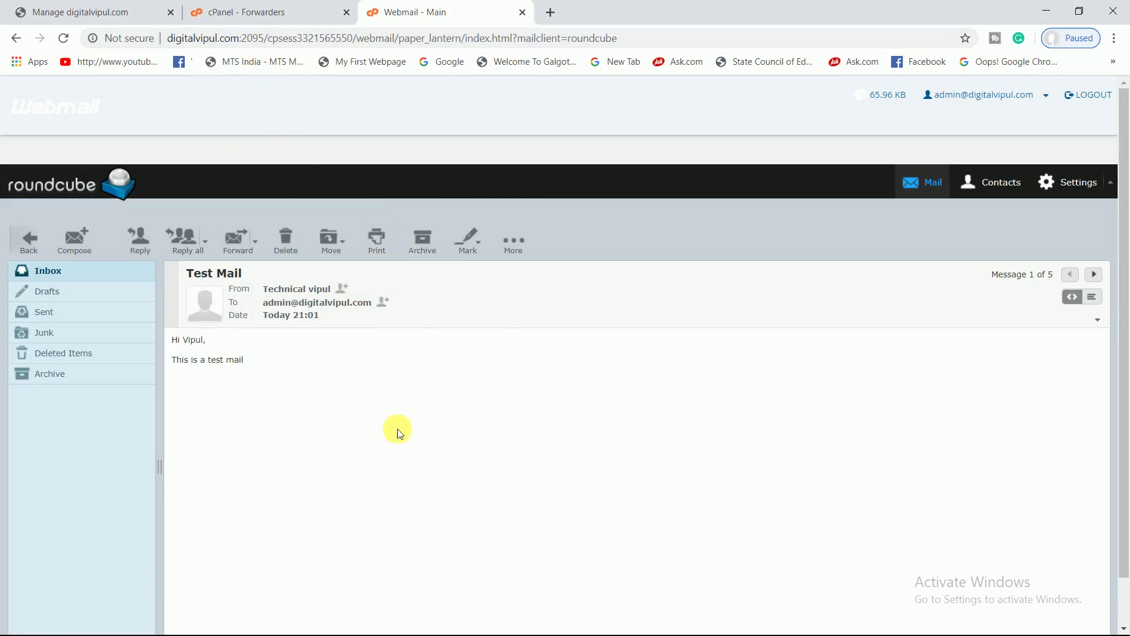
pyautogui.press('super')
pyautogui.moveTo(460, 623)
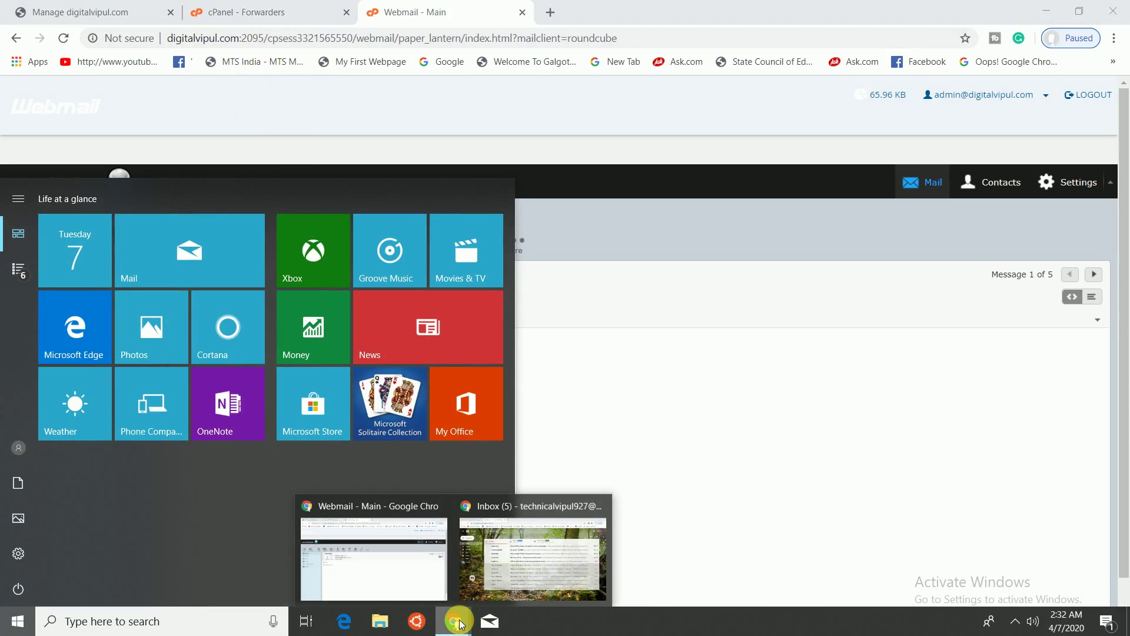
pyautogui.click(491, 568)
pyautogui.click(96, 5)
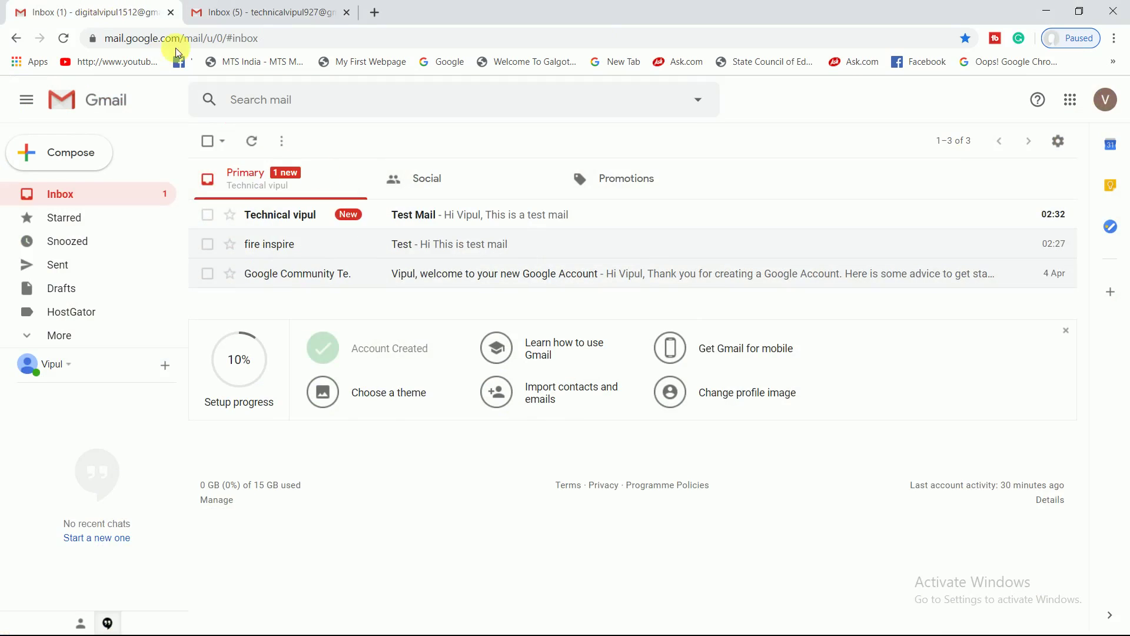
pyautogui.click(426, 214)
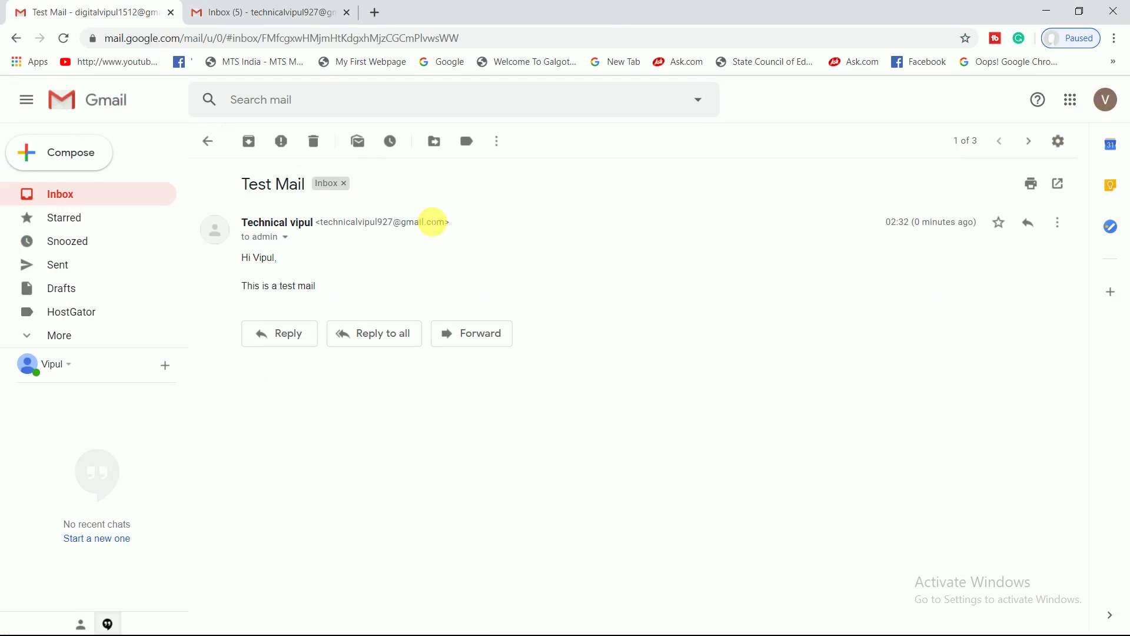
# - Return to the Gmail inbox and confirm which Google account is signed in
pyautogui.click(147, 194)
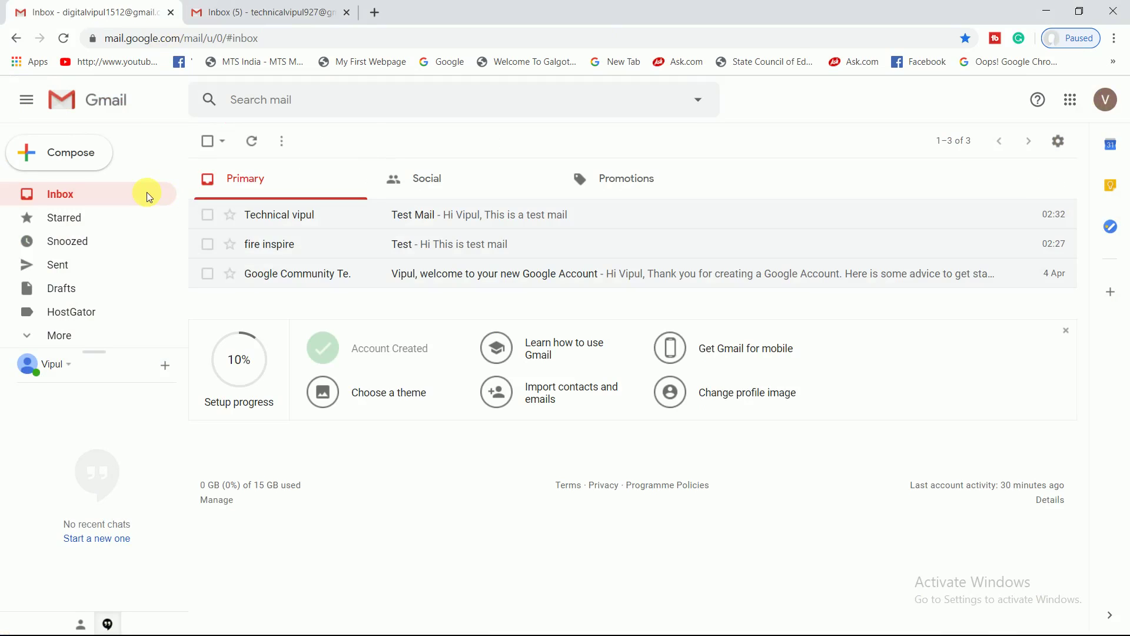
pyautogui.click(1106, 105)
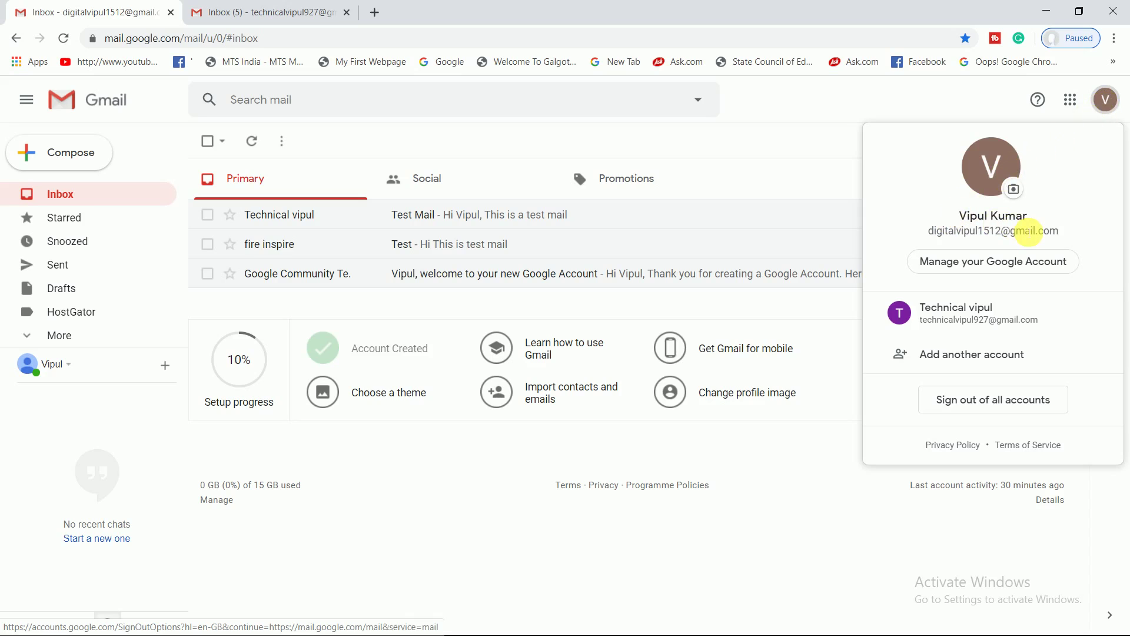
pyautogui.click(751, 149)
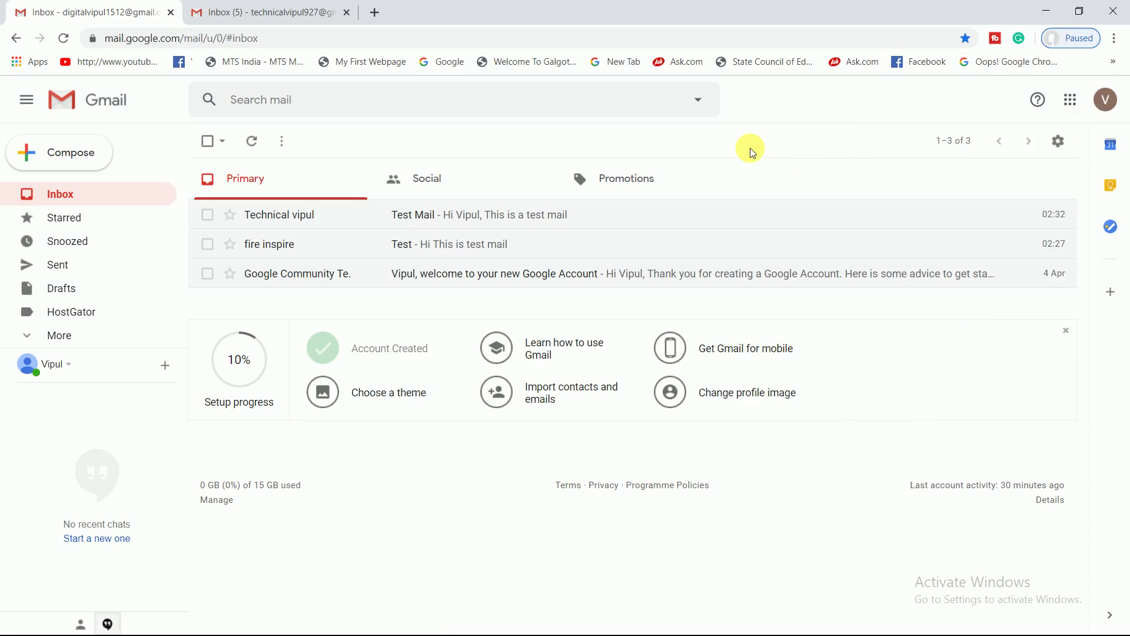